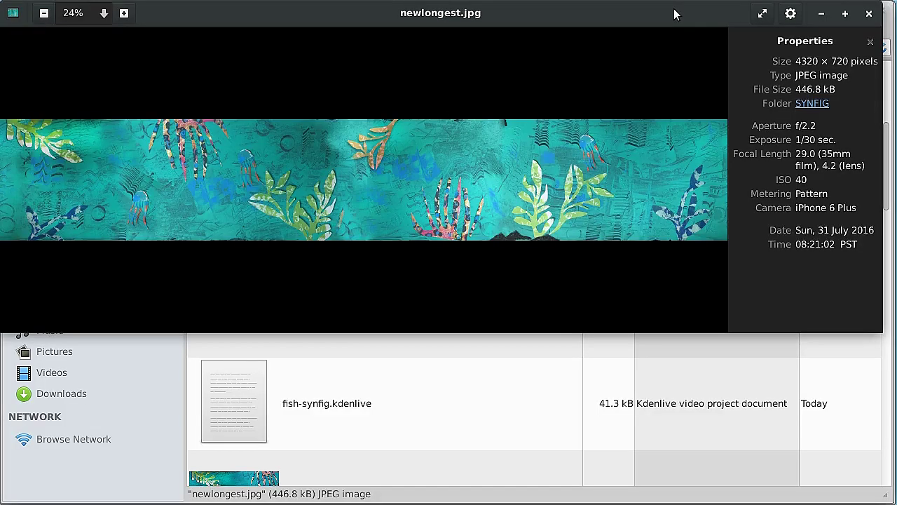
Close the Image Viewer window showing the 4320 × 720 newlongest.jpg background
{"action": "left_click", "coordinate": [869, 14]}
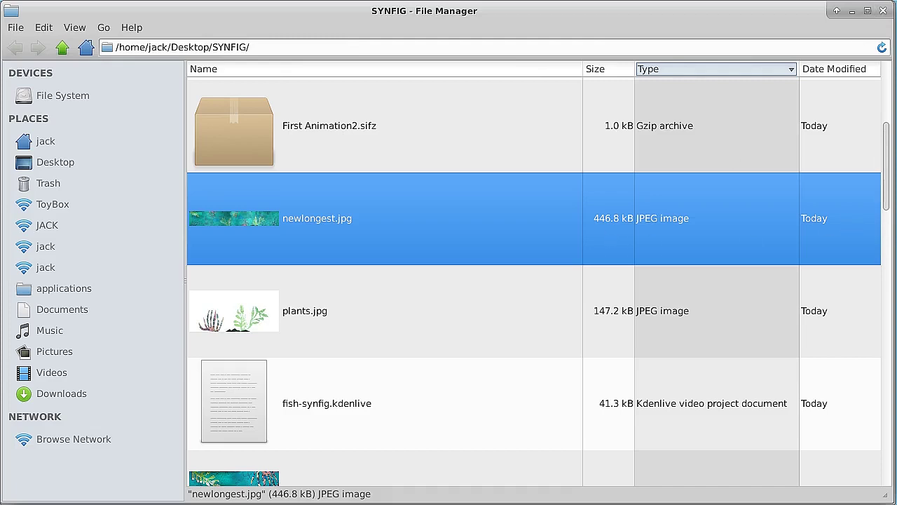
Scroll through the fish and plant images in the SYNFIG folder, then close the file manager
{"action": "left_click_drag", "start_coordinate": [891, 143], "coordinate": [869, 362]}
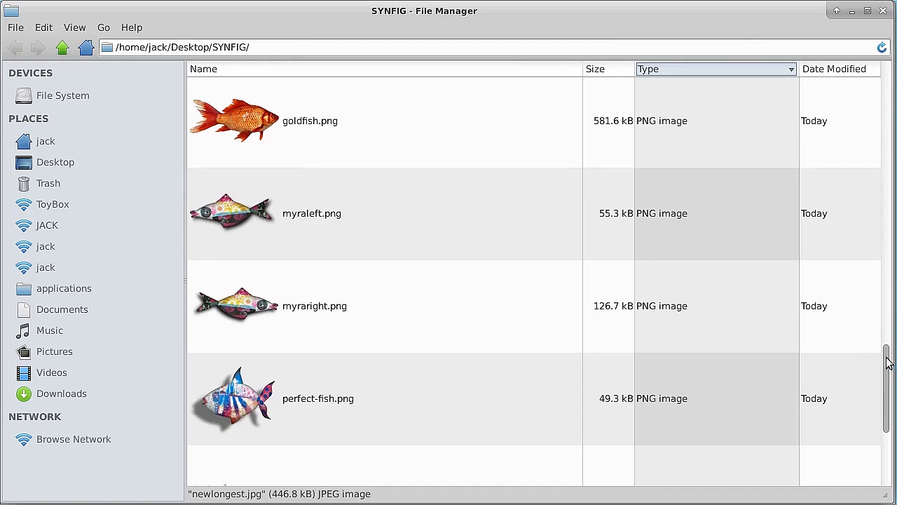
{"action": "scroll", "coordinate": [876, 392], "scroll_direction": "down", "scroll_amount": 5}
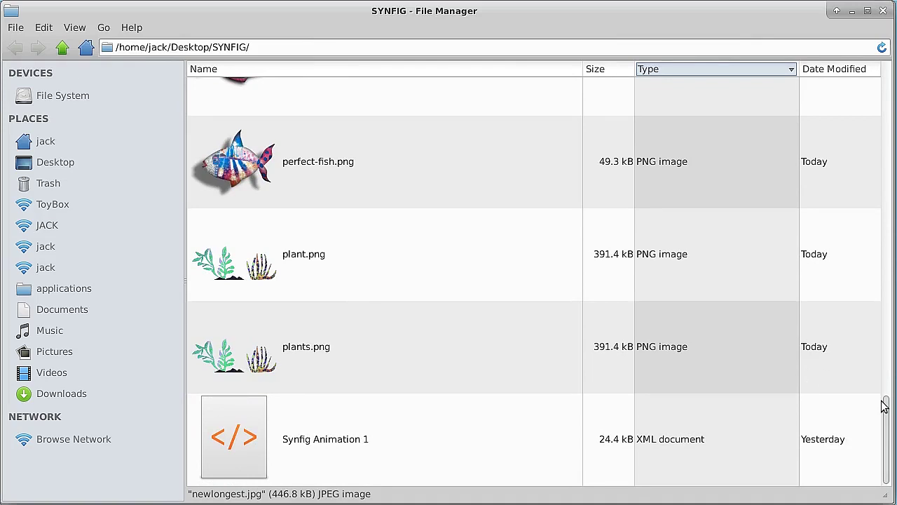
{"action": "left_click", "coordinate": [882, 11]}
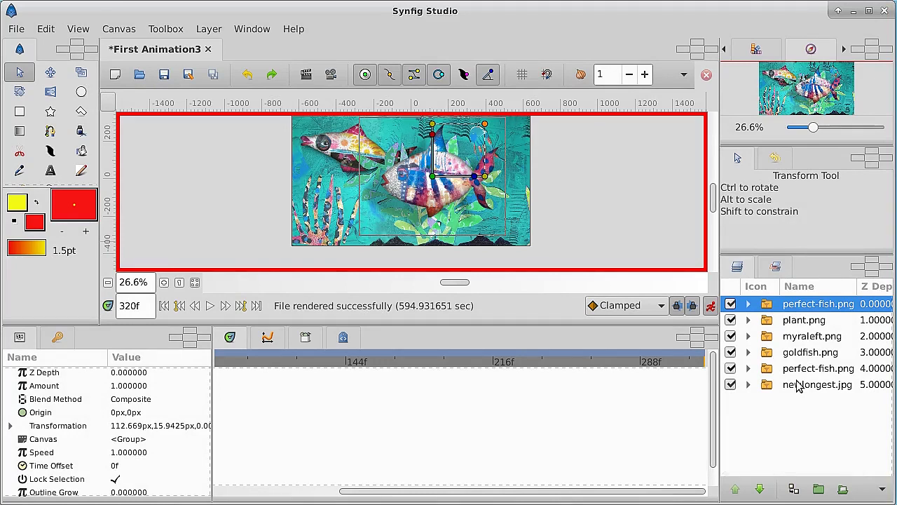
Cancel a rename of the top perfect-fish.png layer and select the newlongest.jpg layer
{"action": "double_click", "coordinate": [796, 305]}
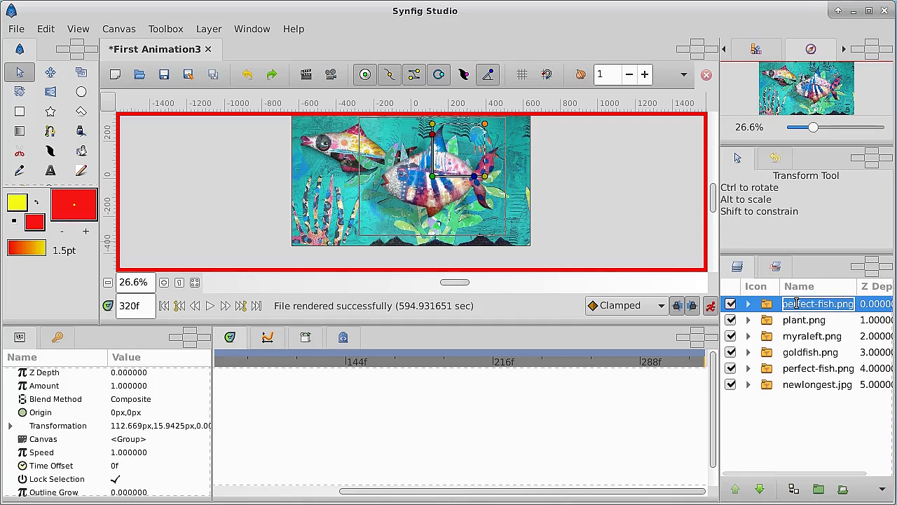
{"action": "key", "text": "Escape"}
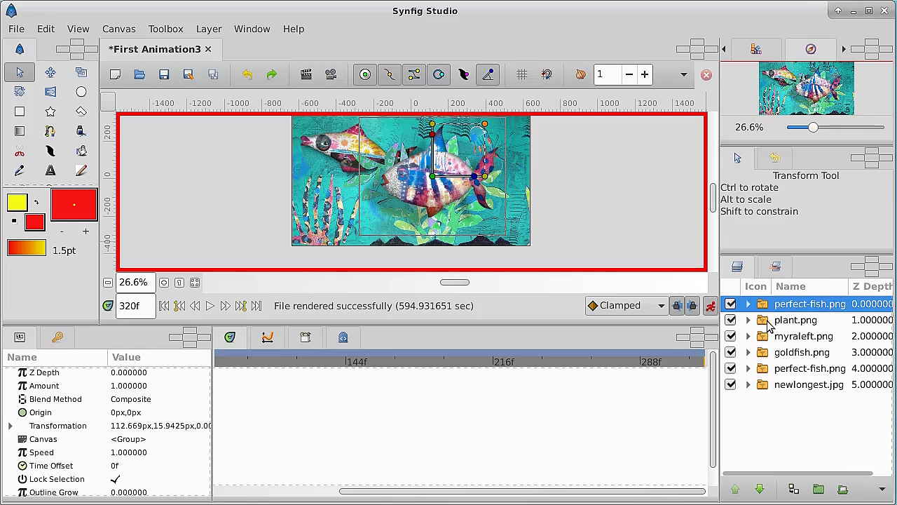
{"action": "left_click", "coordinate": [762, 387]}
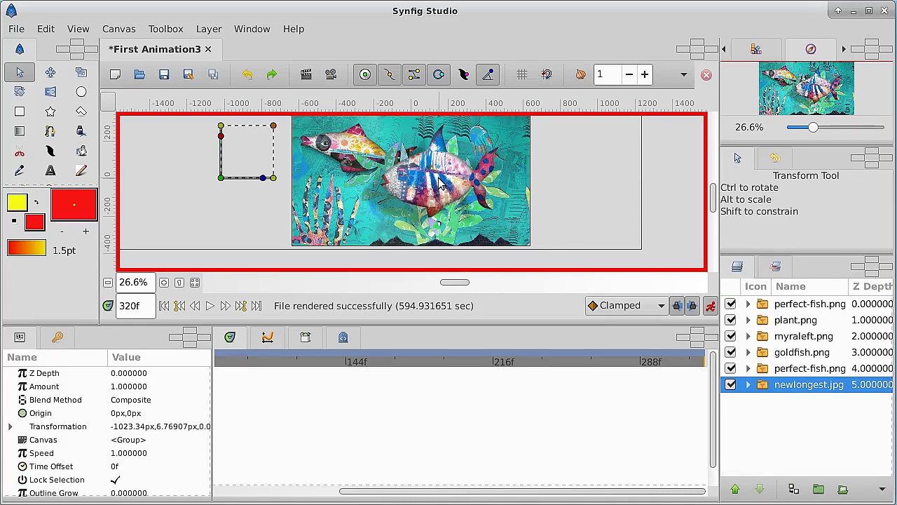
Hide both perfect-fish.png layers, goldfish.png, myraleft.png and plant.png, then reselect newlongest.jpg
{"action": "left_click", "coordinate": [731, 368]}
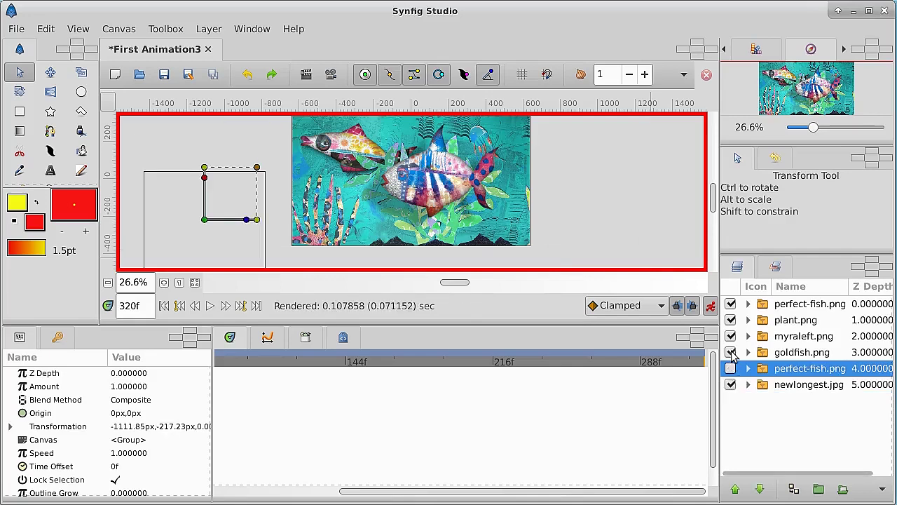
{"action": "left_click", "coordinate": [730, 352]}
{"action": "left_click", "coordinate": [730, 336]}
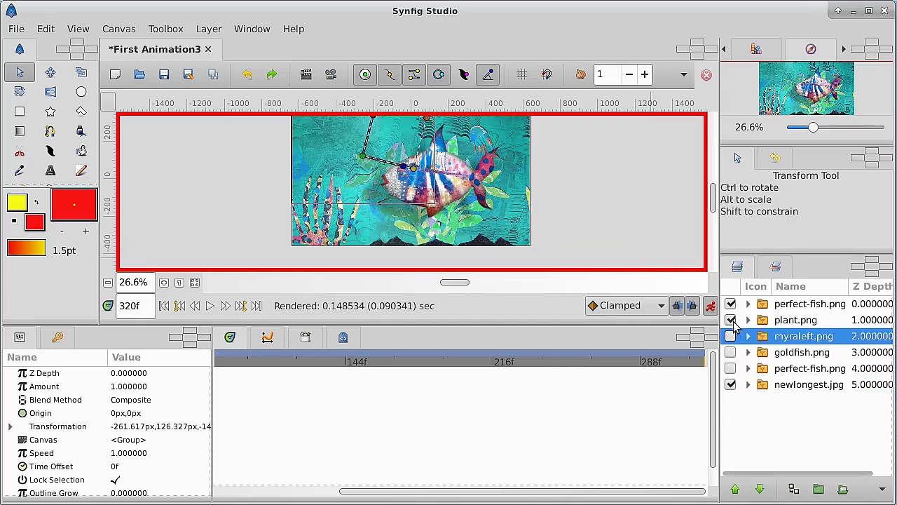
{"action": "left_click", "coordinate": [731, 320]}
{"action": "left_click", "coordinate": [730, 304]}
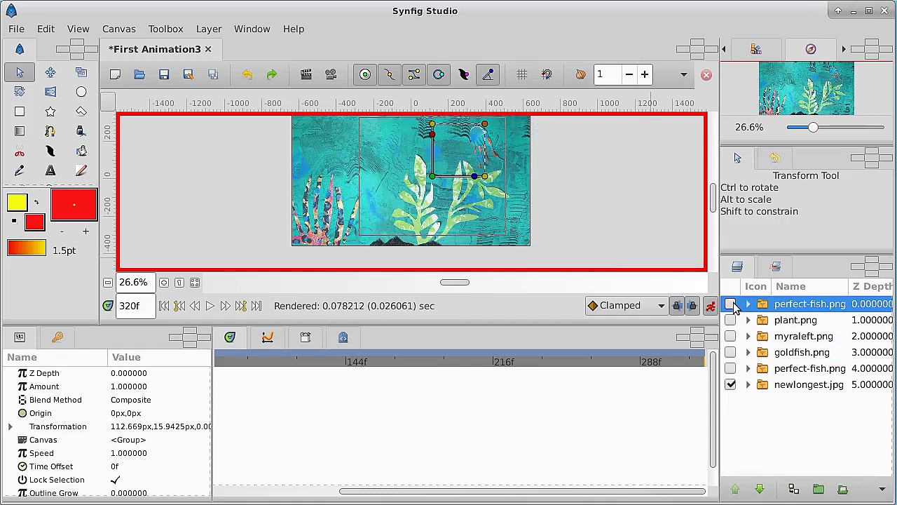
{"action": "left_click", "coordinate": [763, 386]}
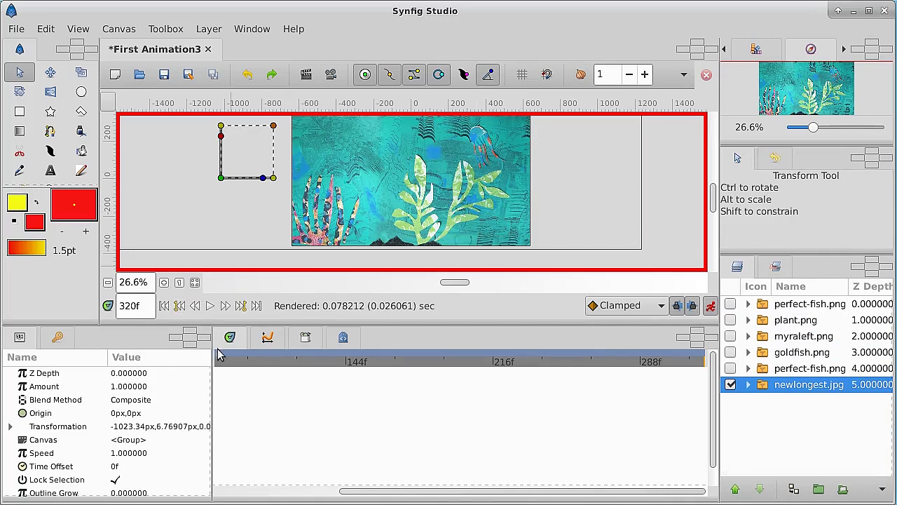
{"action": "left_click", "coordinate": [163, 306]}
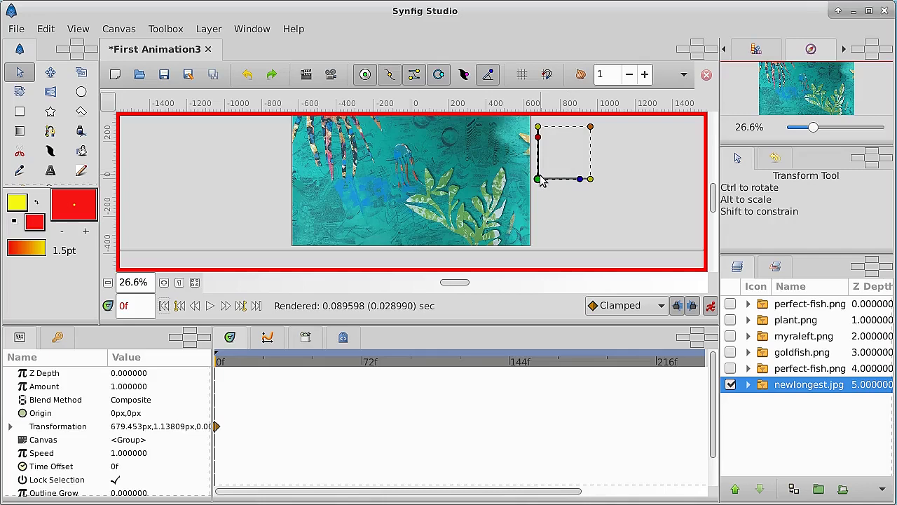
{"action": "left_click", "coordinate": [235, 363]}
{"action": "left_click", "coordinate": [257, 362]}
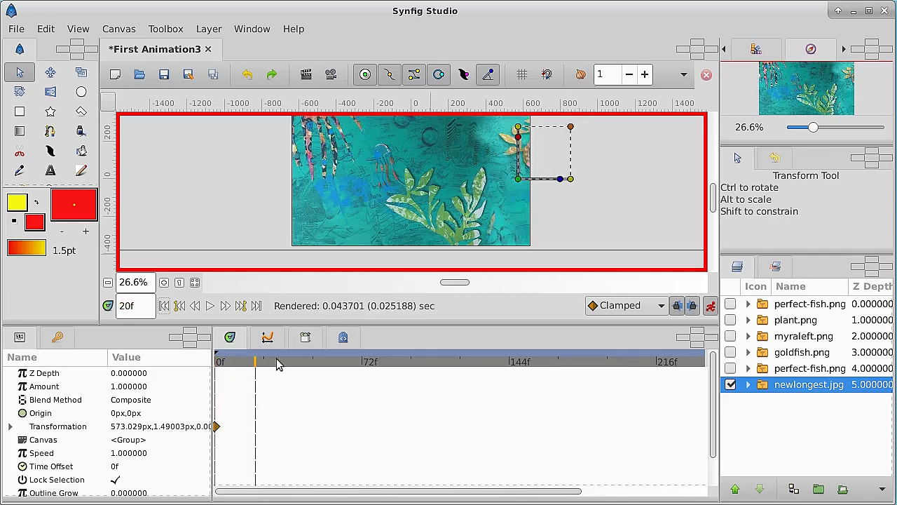
{"action": "left_click", "coordinate": [278, 362]}
{"action": "left_click", "coordinate": [302, 363]}
{"action": "left_click", "coordinate": [327, 363]}
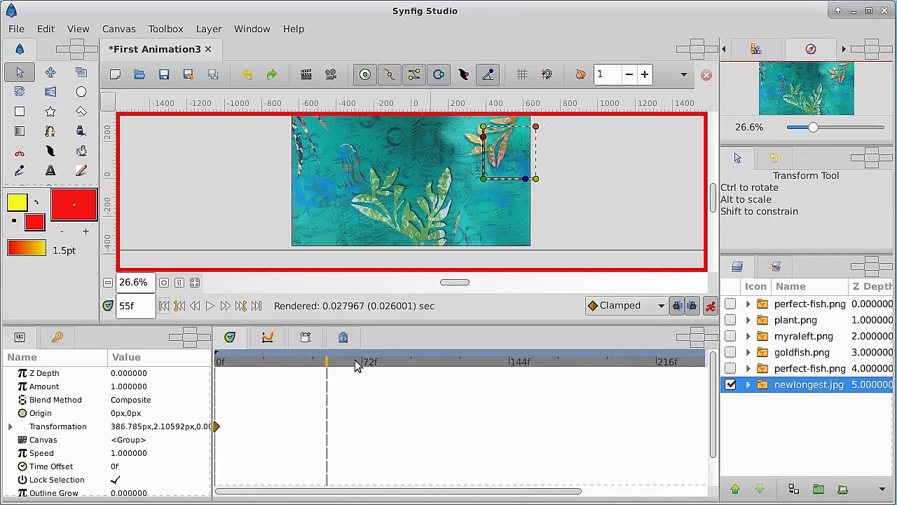
{"action": "left_click", "coordinate": [356, 362]}
{"action": "left_click", "coordinate": [390, 363]}
{"action": "left_click", "coordinate": [435, 362]}
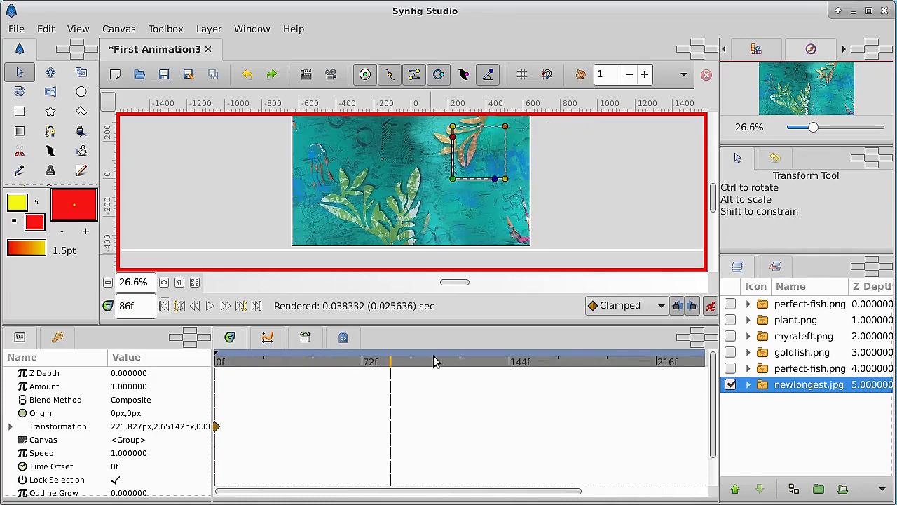
{"action": "left_click", "coordinate": [474, 362]}
{"action": "left_click", "coordinate": [502, 362]}
{"action": "left_click", "coordinate": [541, 362]}
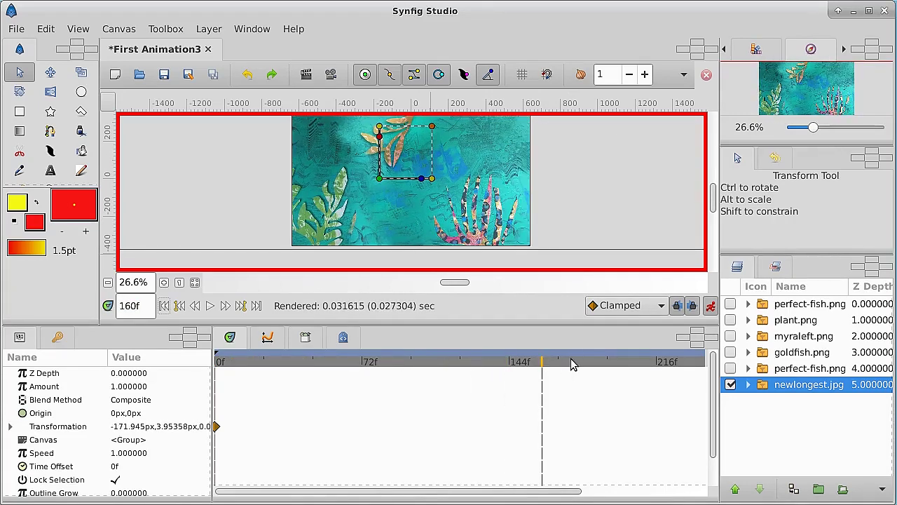
{"action": "left_click", "coordinate": [571, 360]}
{"action": "left_click", "coordinate": [603, 361]}
{"action": "left_click", "coordinate": [642, 360]}
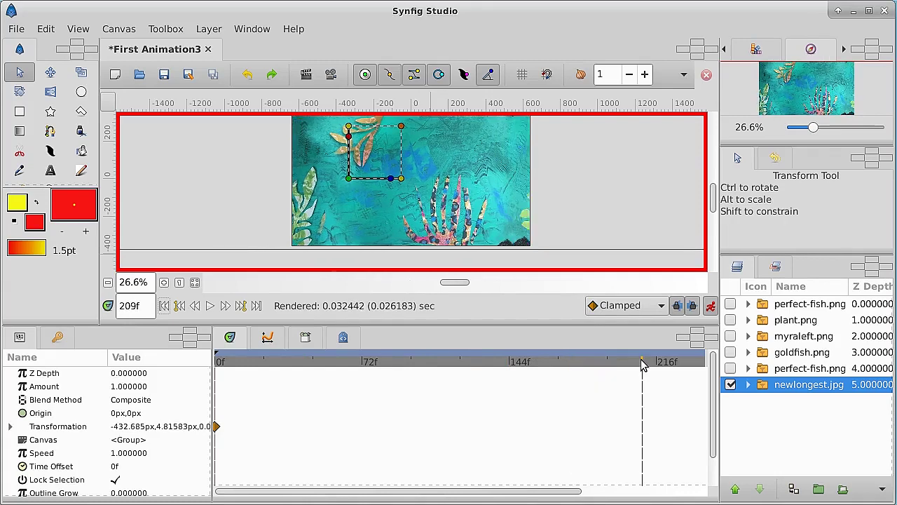
{"action": "left_click", "coordinate": [680, 363]}
{"action": "left_click", "coordinate": [700, 362]}
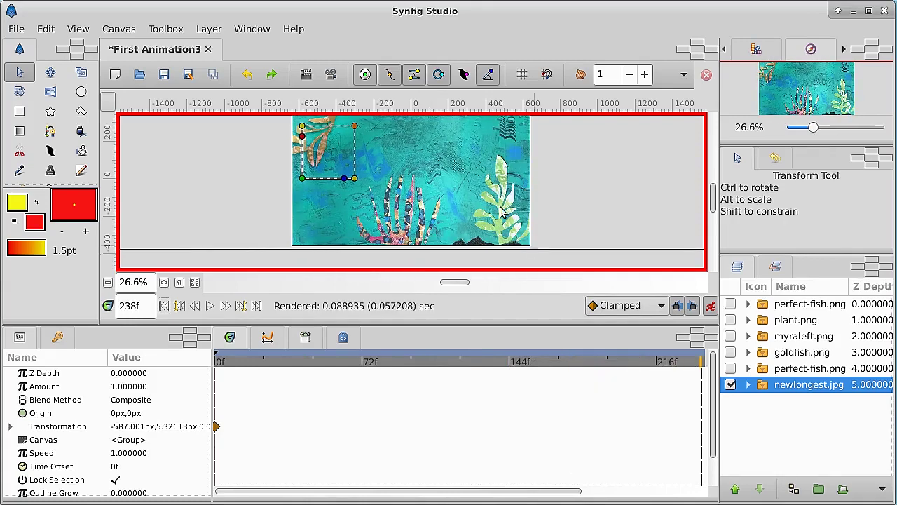
{"action": "left_click", "coordinate": [164, 306]}
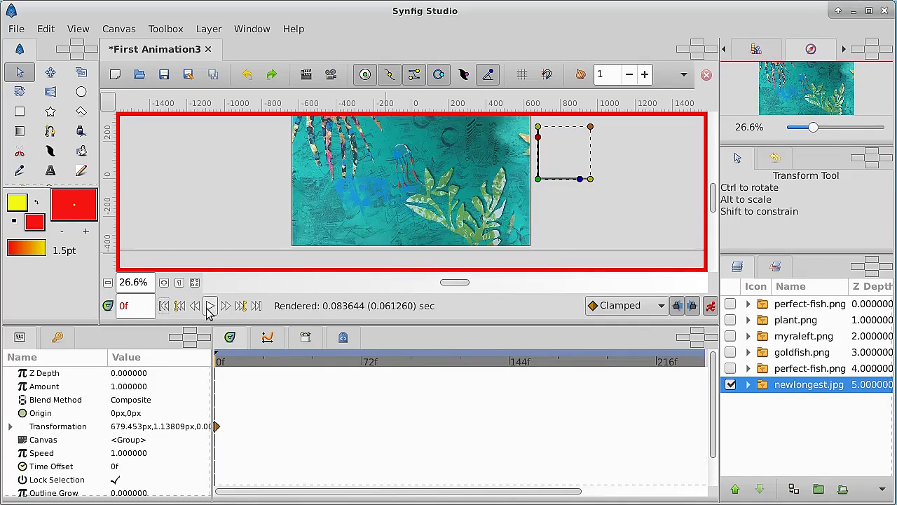
{"action": "left_click", "coordinate": [209, 306]}
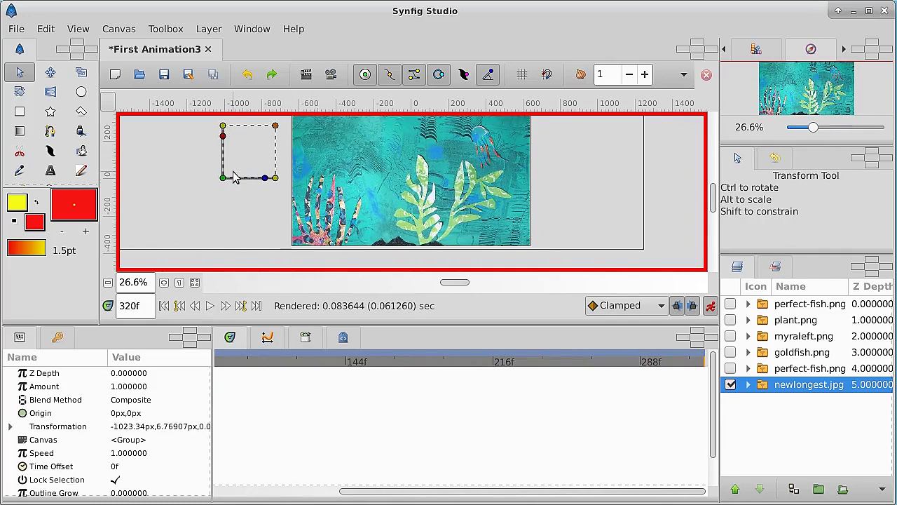
At frame 0, show the lower perfect-fish.png layer and hide the newlongest.jpg background
{"action": "left_click", "coordinate": [164, 307]}
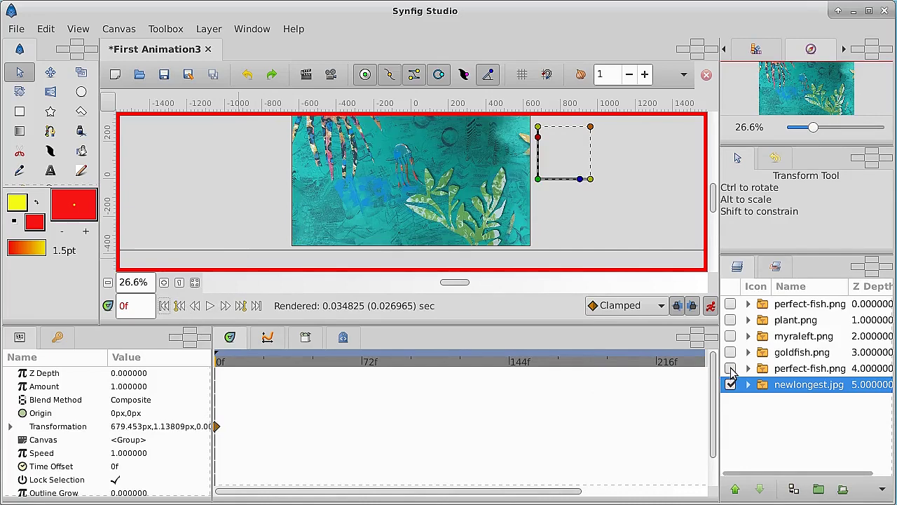
{"action": "left_click", "coordinate": [730, 368]}
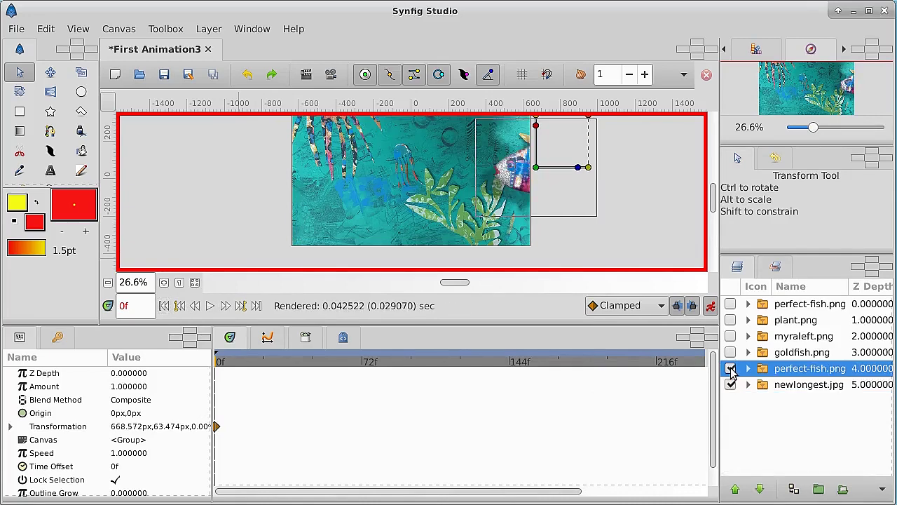
{"action": "left_click", "coordinate": [730, 385]}
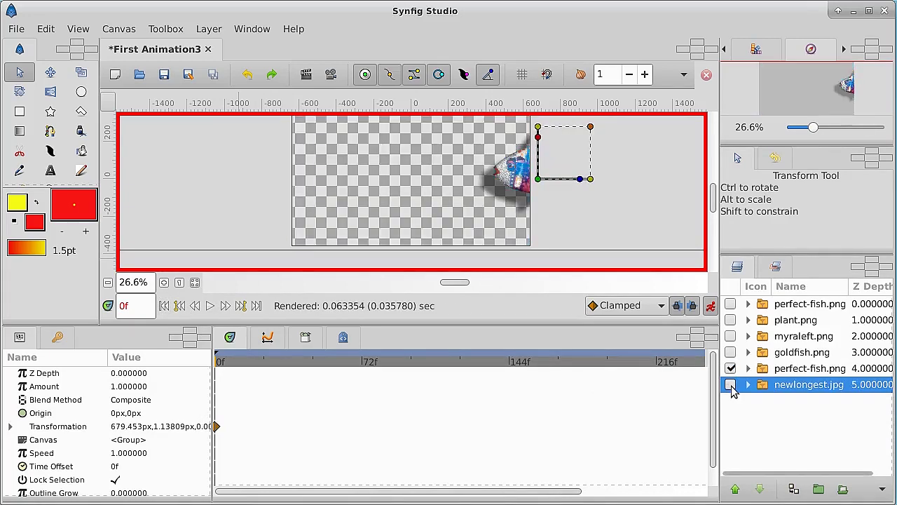
Play the fish swimming leftward, then stop and rewind to the first frame
{"action": "left_click", "coordinate": [210, 305]}
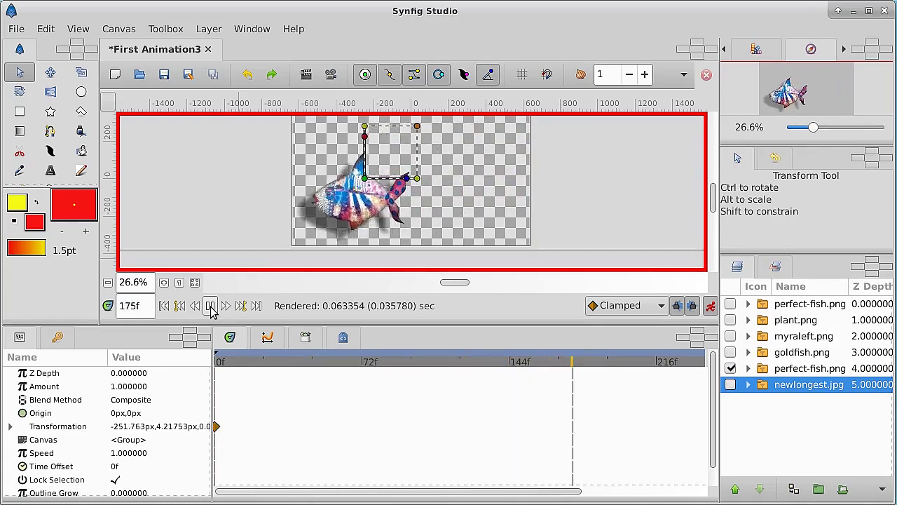
{"action": "left_click", "coordinate": [163, 307]}
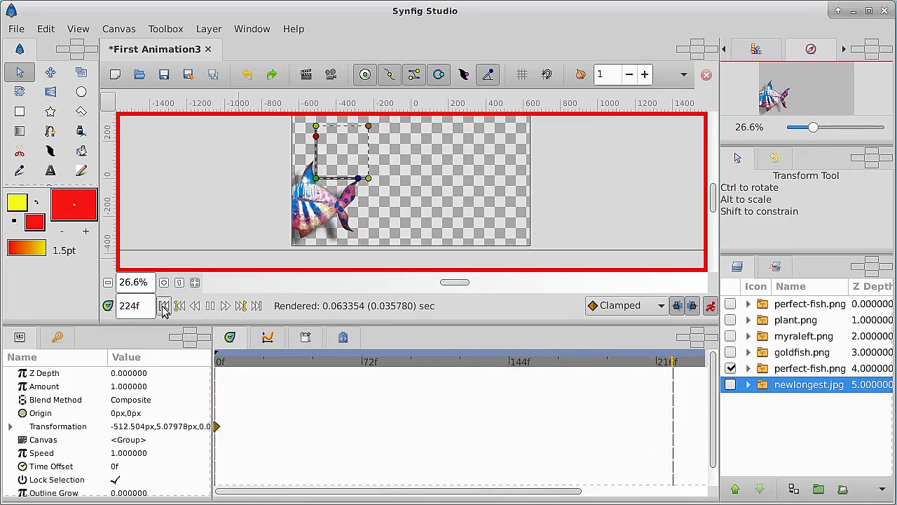
{"action": "left_click", "coordinate": [208, 312]}
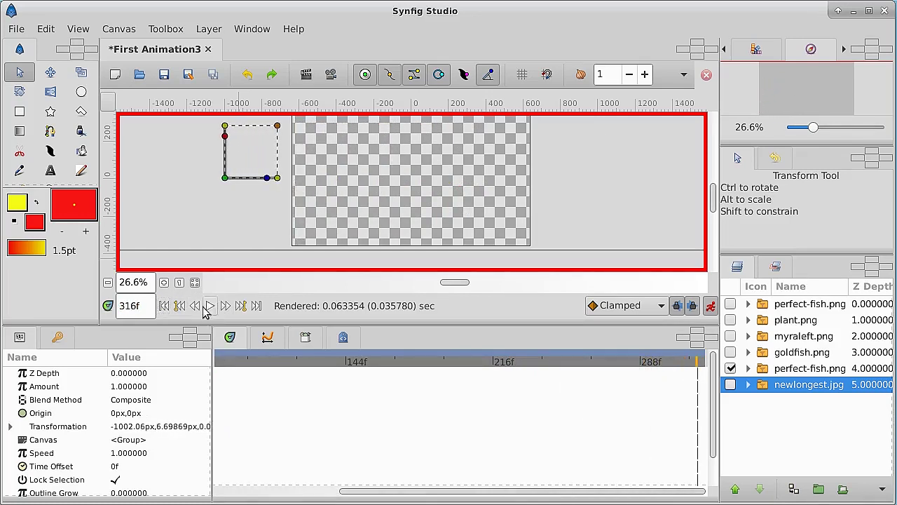
{"action": "left_click", "coordinate": [164, 308]}
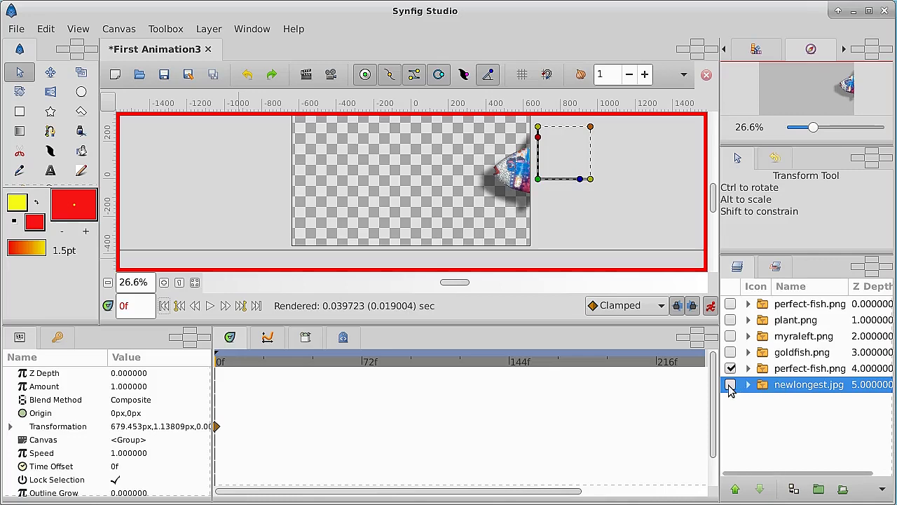
Show the newlongest.jpg background and play the fish over it up to frame 320
{"action": "left_click", "coordinate": [730, 386]}
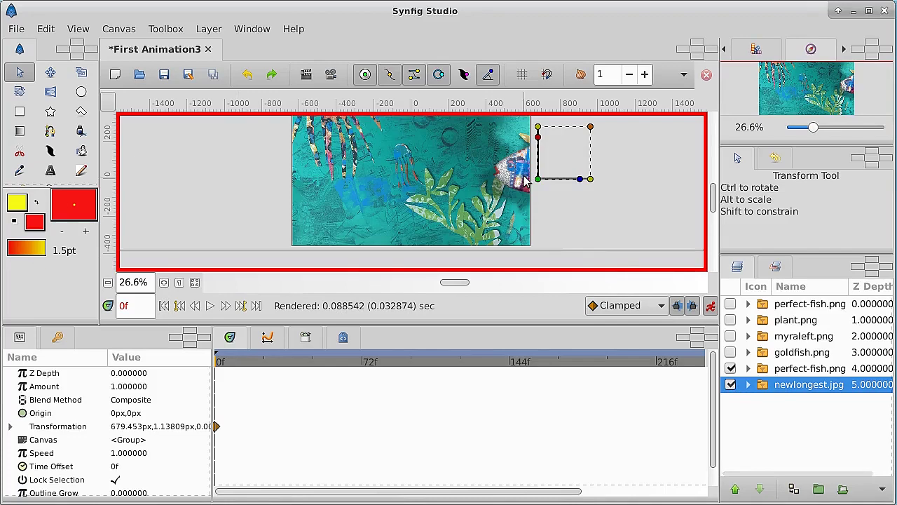
{"action": "left_click", "coordinate": [208, 306]}
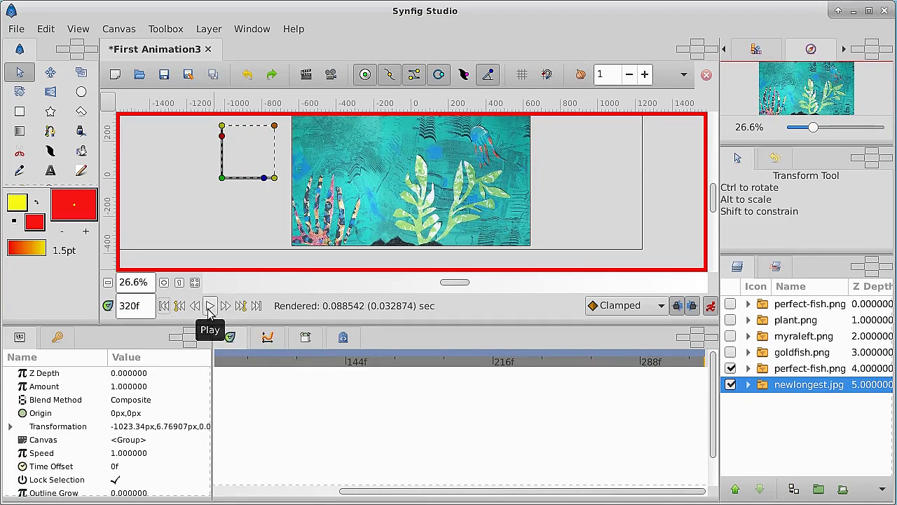
At frame 0, select perfect-fish.png and nudge its starting offset slightly left
{"action": "left_click", "coordinate": [163, 306]}
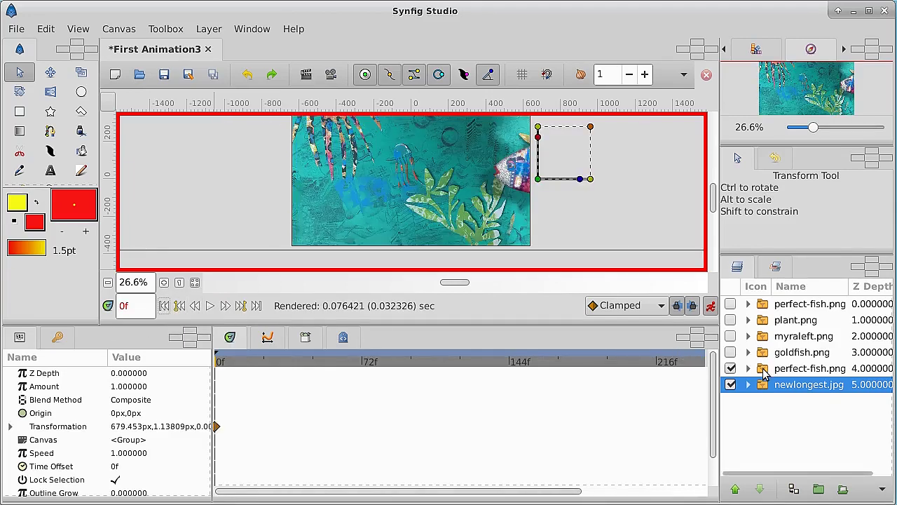
{"action": "left_click", "coordinate": [764, 371]}
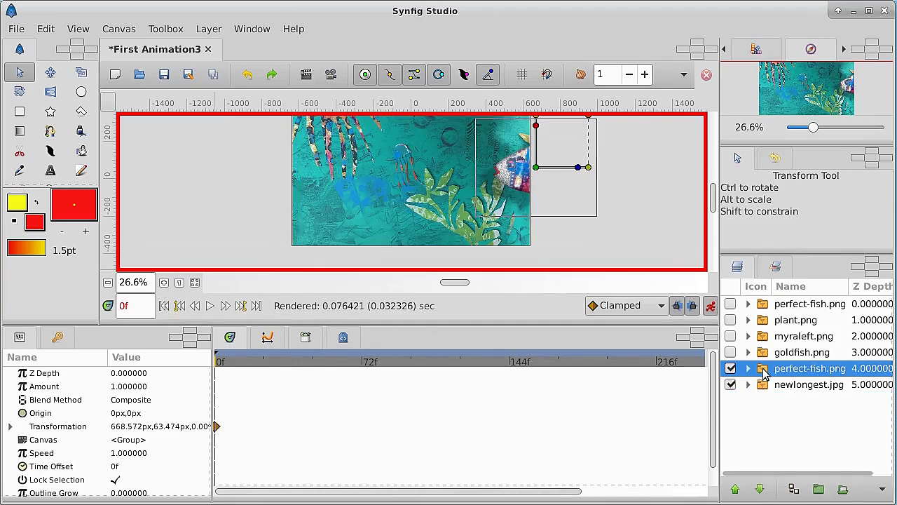
{"action": "left_click", "coordinate": [535, 169]}
{"action": "left_click_drag", "start_coordinate": [536, 172], "coordinate": [533, 172]}
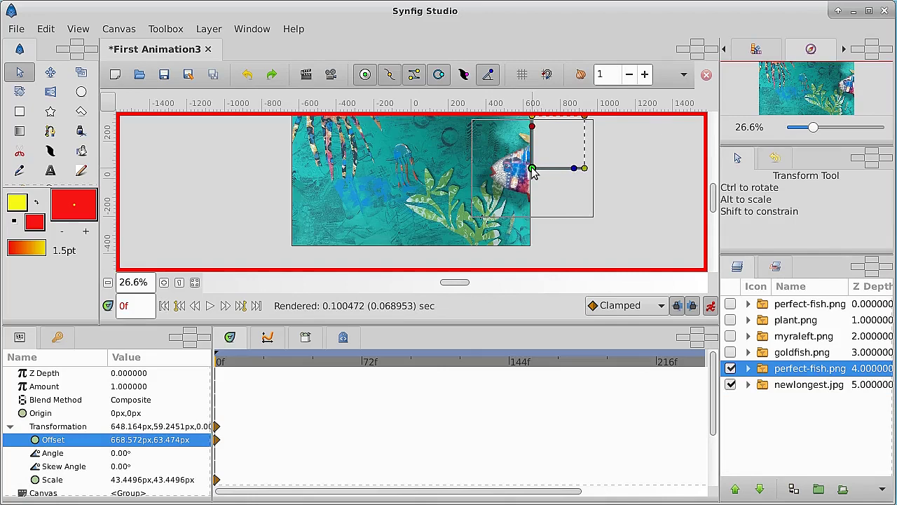
At frame 320, shift the fish's end position slightly right, then replay from frame 0
{"action": "left_click", "coordinate": [257, 305]}
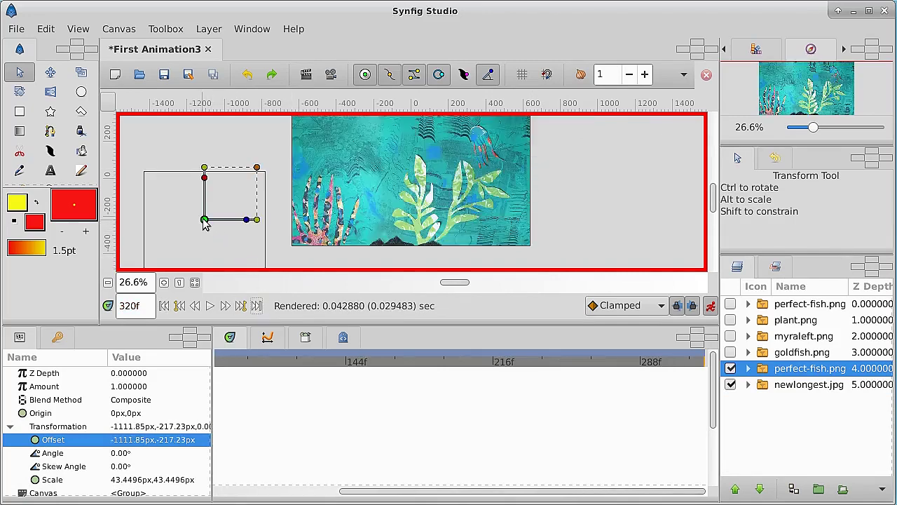
{"action": "left_click_drag", "start_coordinate": [204, 221], "coordinate": [229, 220]}
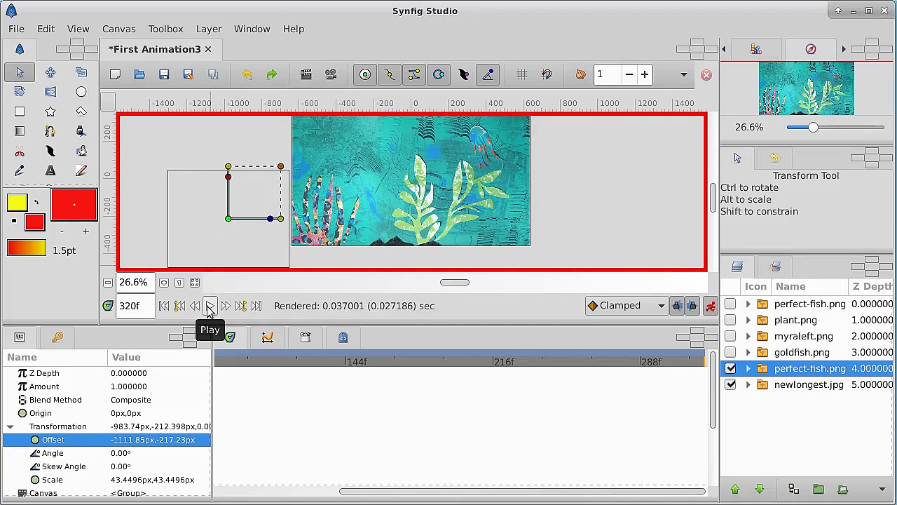
{"action": "left_click", "coordinate": [163, 308]}
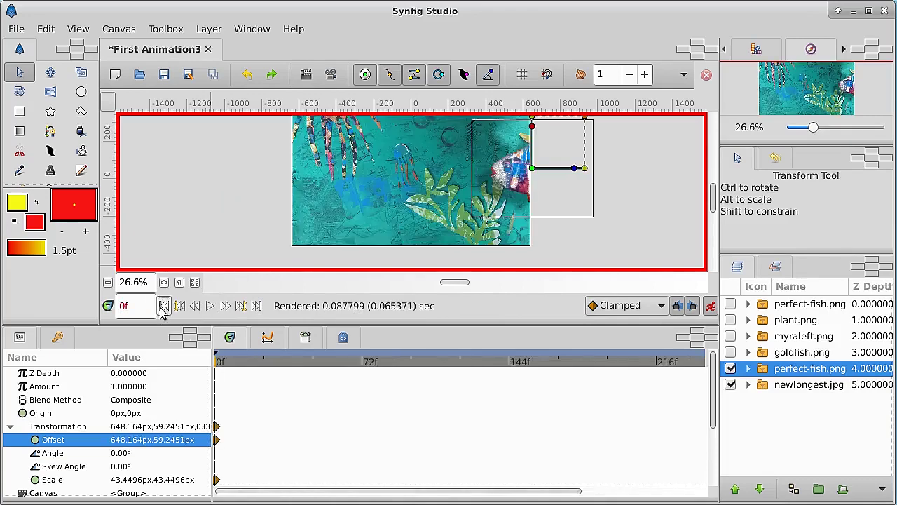
{"action": "left_click", "coordinate": [210, 307]}
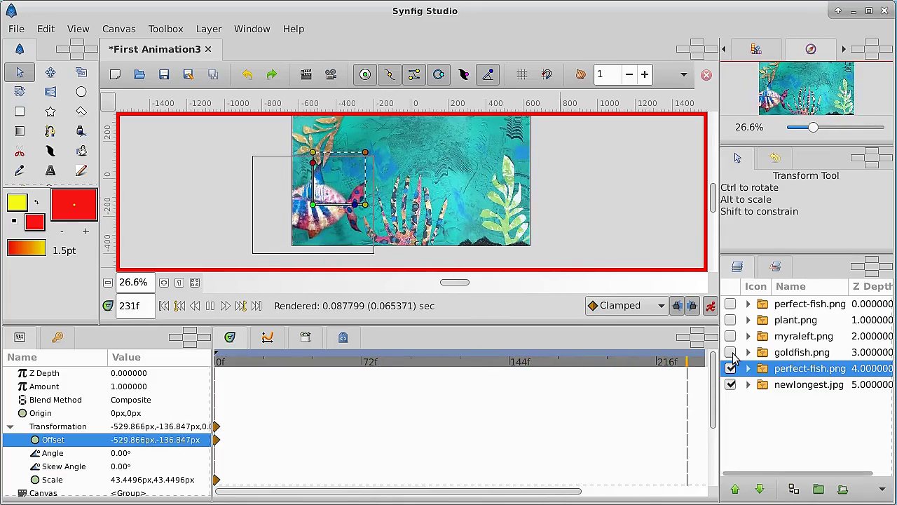
Show goldfish.png and replay from frame 0 as it swims rightward past perfect-fish
{"action": "left_click", "coordinate": [731, 352]}
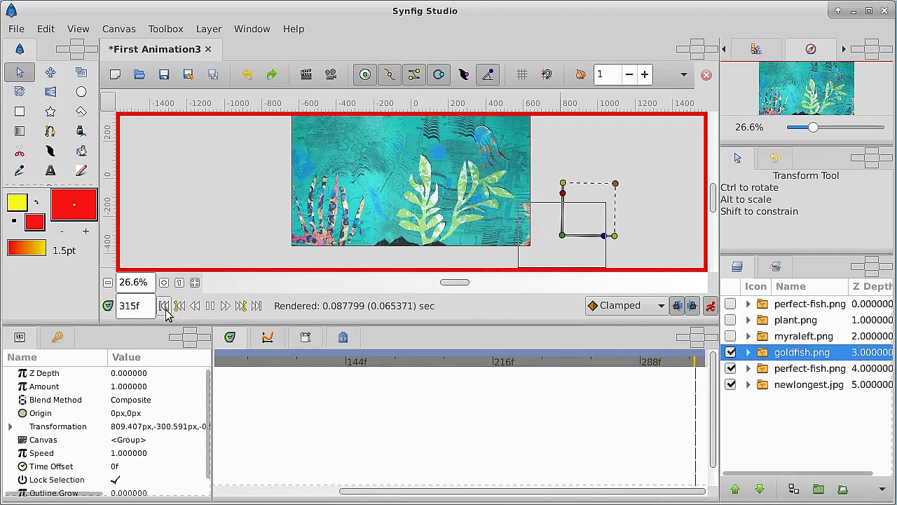
{"action": "left_click", "coordinate": [164, 305]}
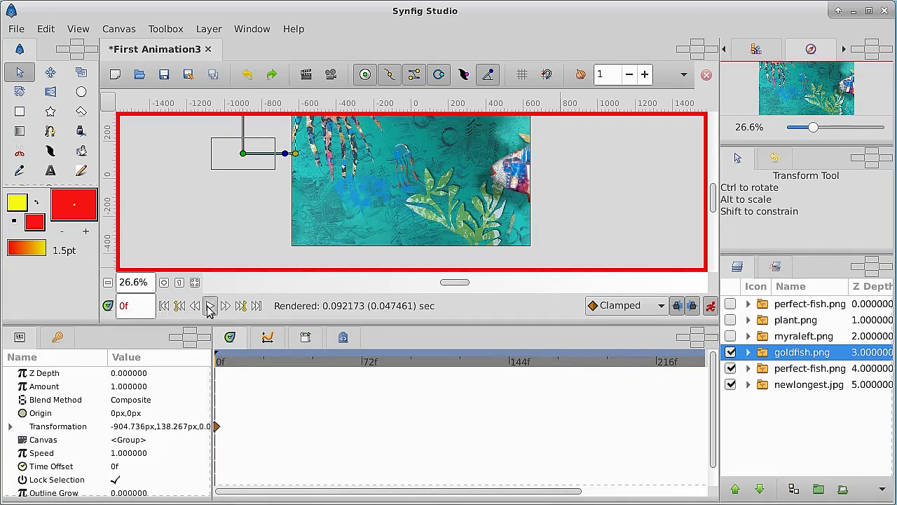
{"action": "left_click", "coordinate": [209, 308]}
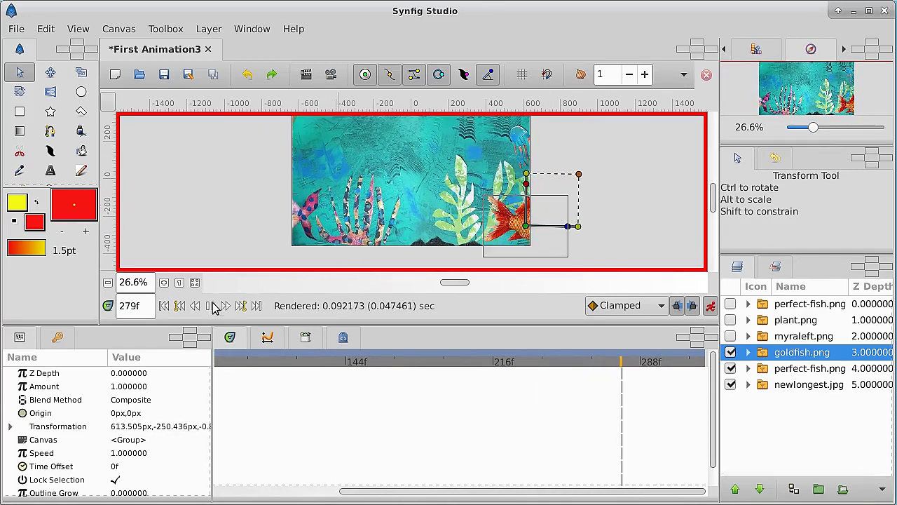
Stop playback, lower goldfish.png beneath perfect-fish.png, and replay the animation from the start
{"action": "left_click", "coordinate": [164, 306]}
{"action": "left_click", "coordinate": [179, 306]}
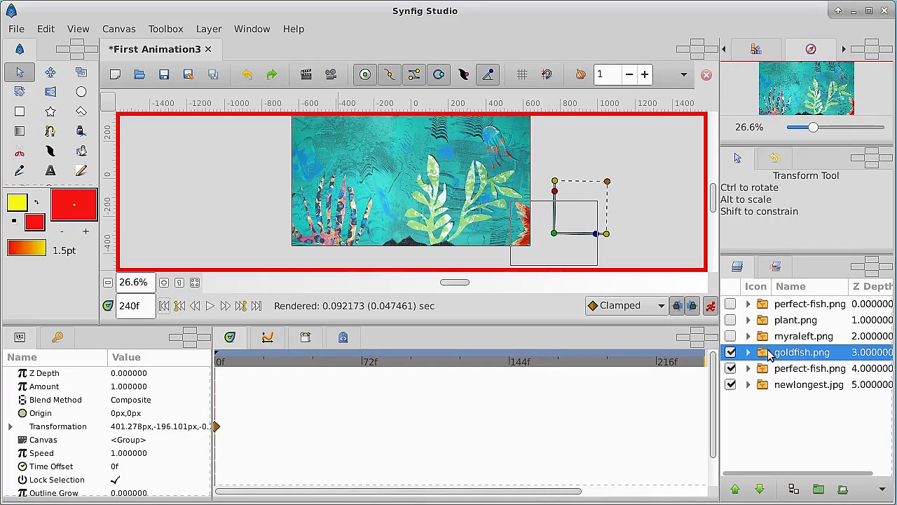
{"action": "left_click", "coordinate": [760, 489]}
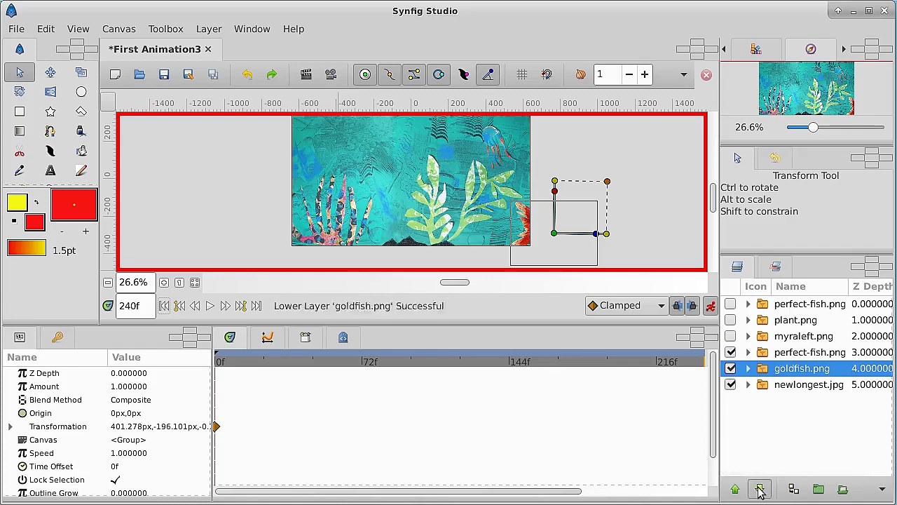
{"action": "left_click", "coordinate": [163, 307]}
{"action": "left_click", "coordinate": [210, 307]}
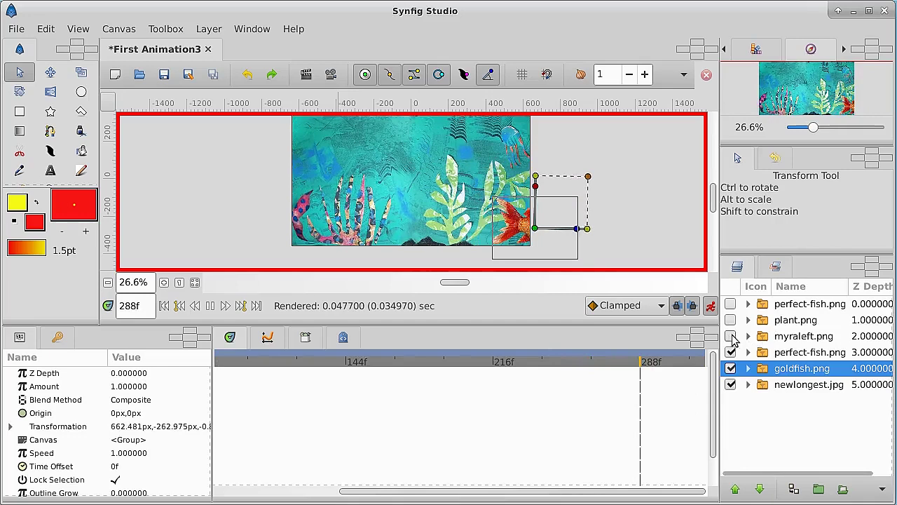
Show myraleft.png, play it swimming left through frame 320, then rewind to frame 0
{"action": "left_click", "coordinate": [730, 337]}
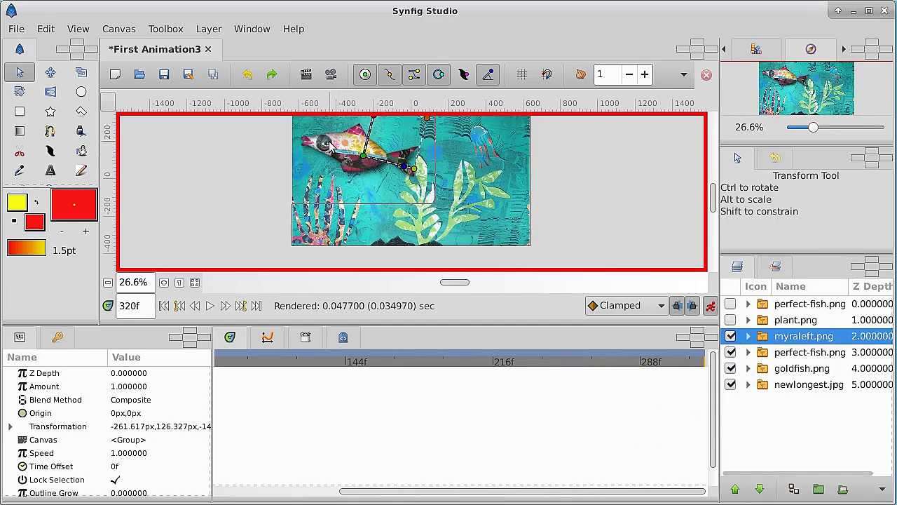
{"action": "left_click", "coordinate": [163, 307]}
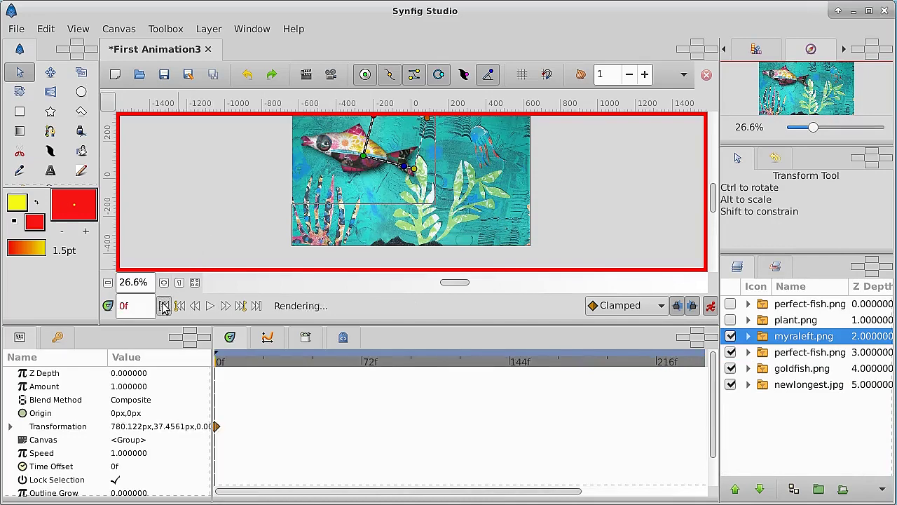
{"action": "left_click", "coordinate": [209, 308]}
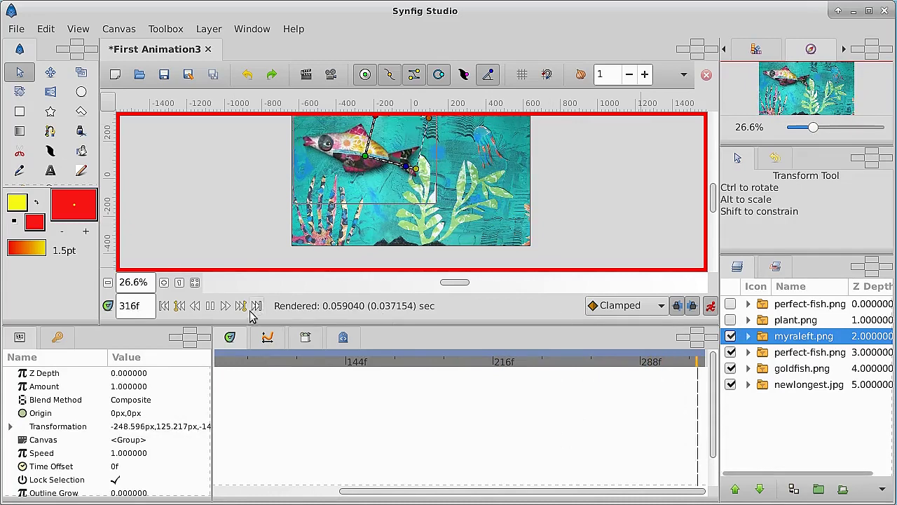
{"action": "left_click", "coordinate": [163, 306]}
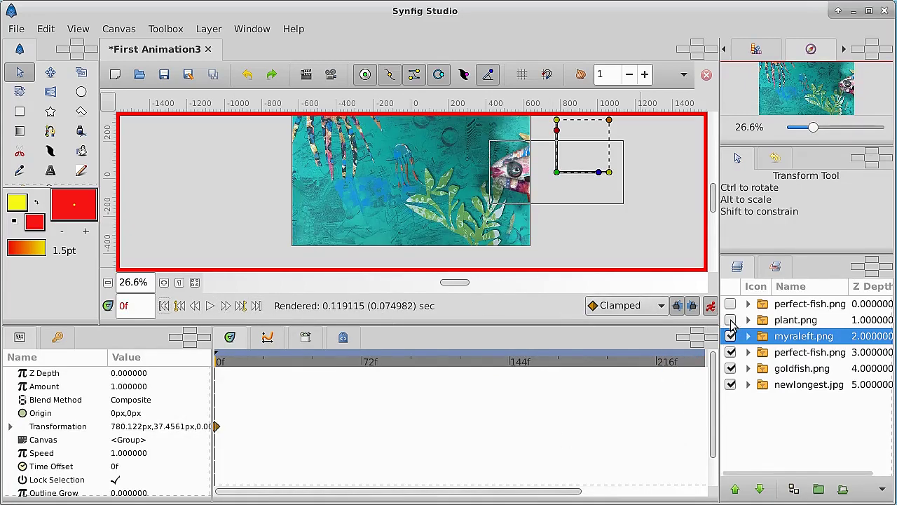
{"action": "left_click", "coordinate": [730, 321]}
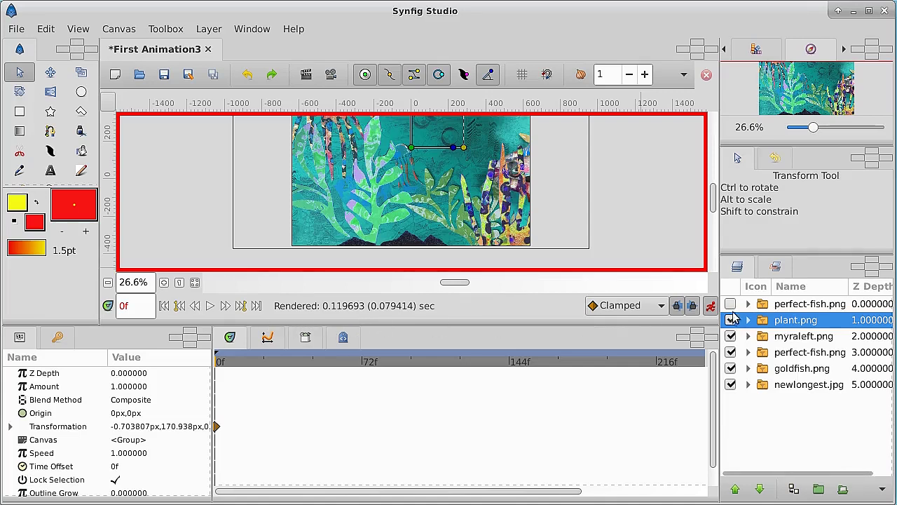
{"action": "left_click", "coordinate": [730, 304]}
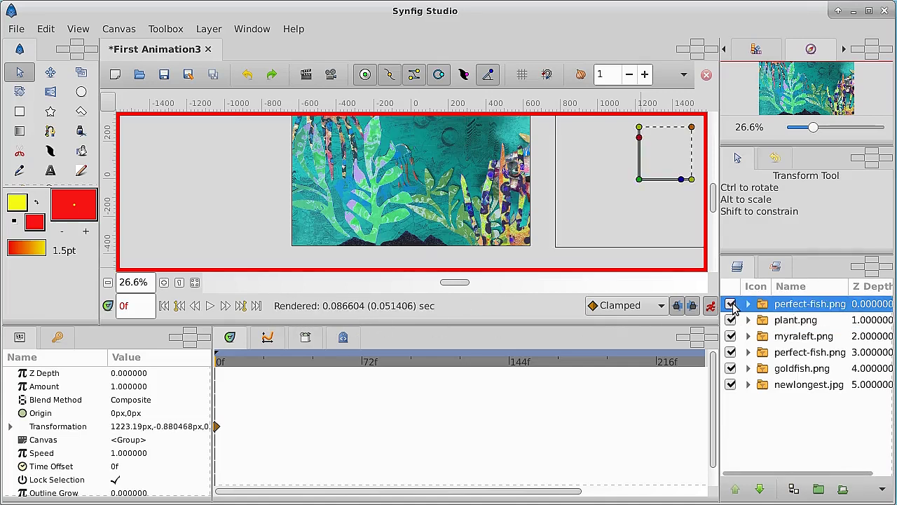
{"action": "left_click", "coordinate": [209, 306]}
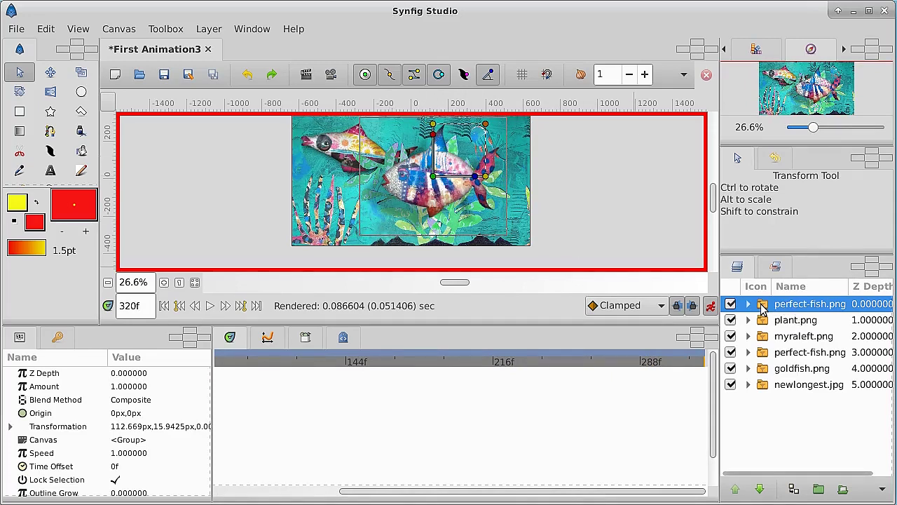
{"action": "left_click", "coordinate": [731, 304]}
{"action": "left_click", "coordinate": [731, 304]}
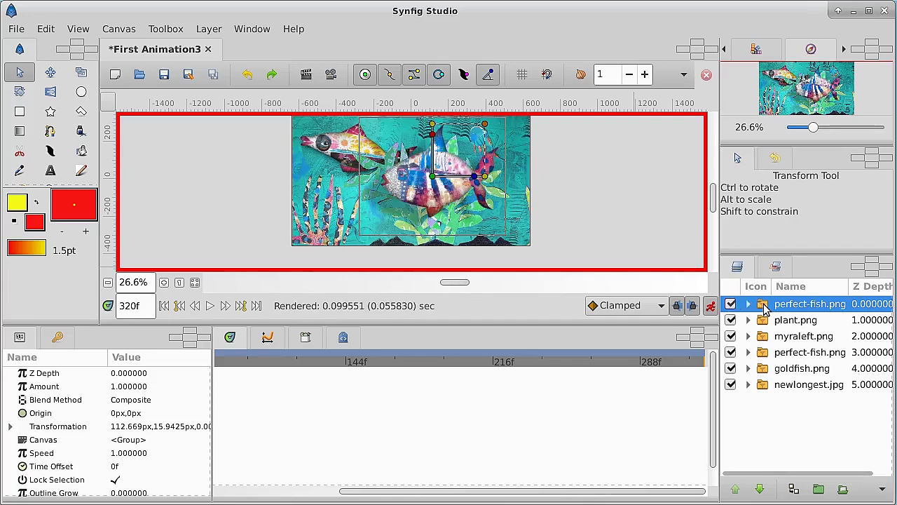
{"action": "left_click", "coordinate": [161, 306]}
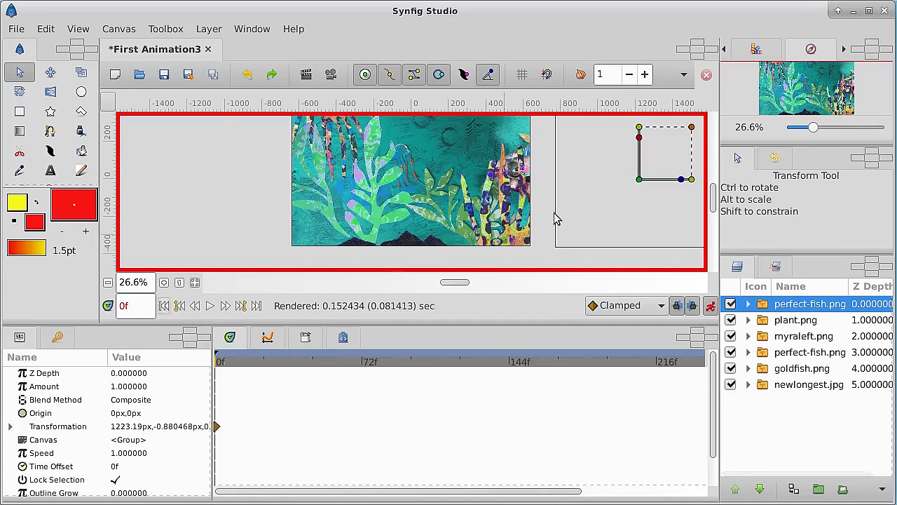
Drag the fish's frame-0 origin left toward the canvas edge and play through to 320f
{"action": "left_click_drag", "start_coordinate": [640, 182], "coordinate": [588, 186]}
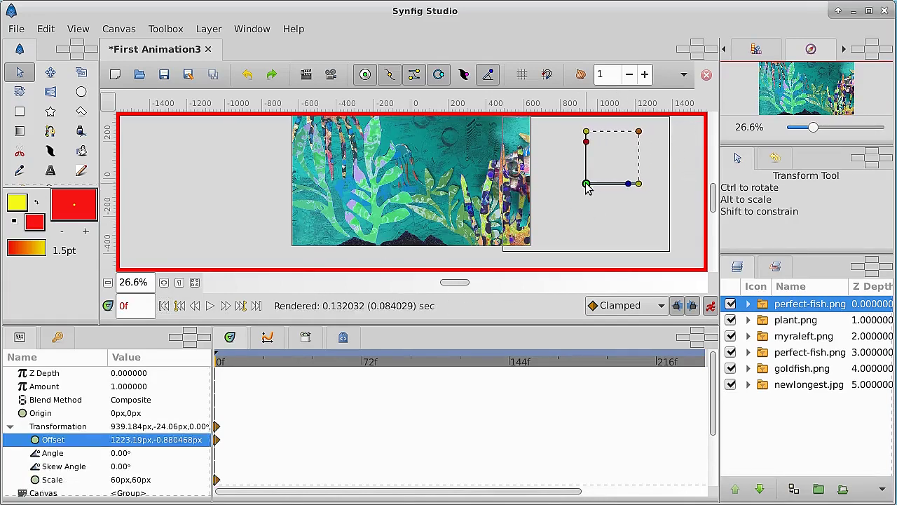
{"action": "left_click", "coordinate": [210, 307]}
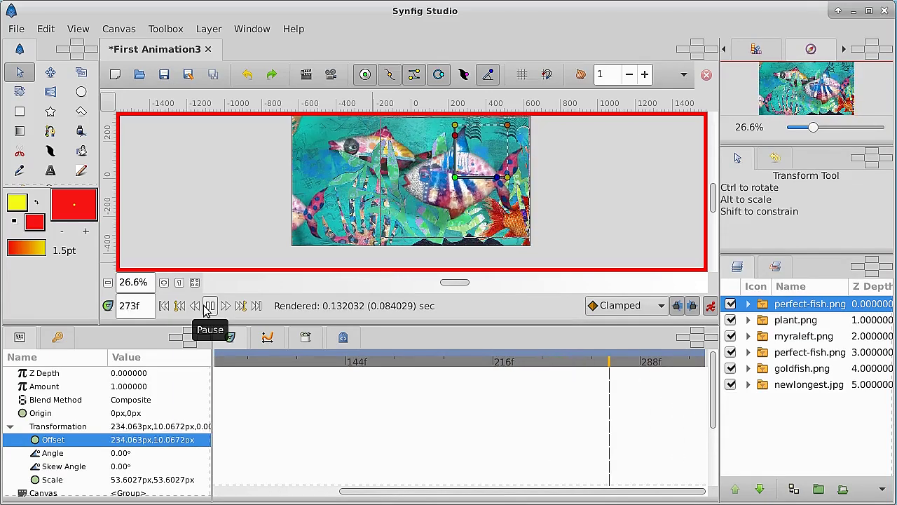
{"action": "left_click", "coordinate": [208, 307]}
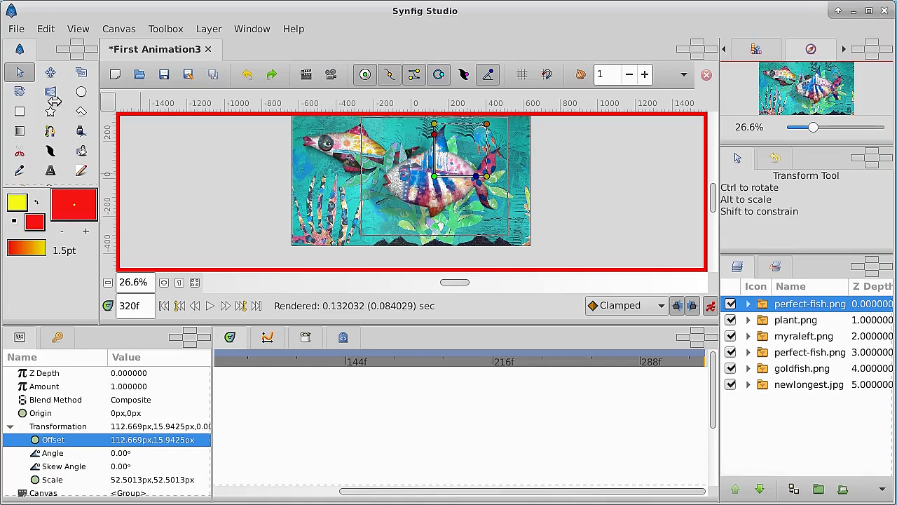
Render the animation to fish-video1 with the ffmpeg target at 1280×720, 24 fps, frames 0–320
{"action": "left_click", "coordinate": [17, 32]}
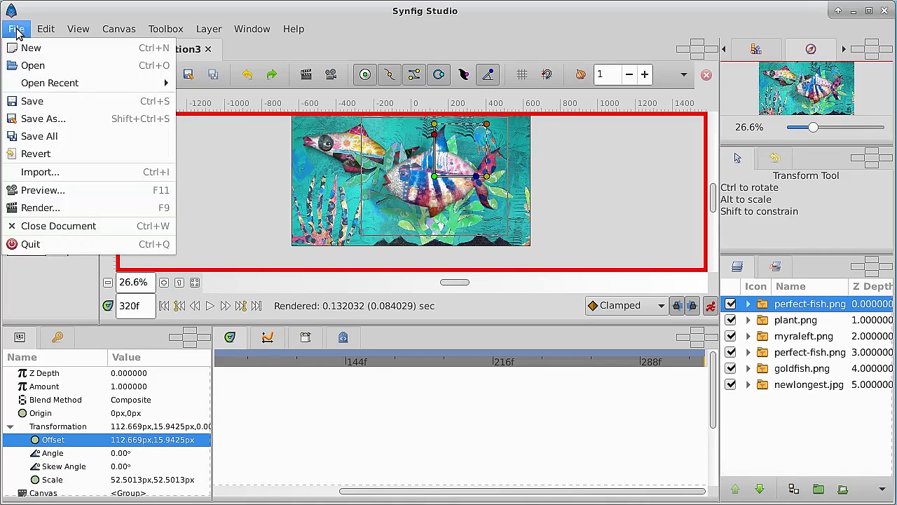
{"action": "left_click", "coordinate": [62, 209]}
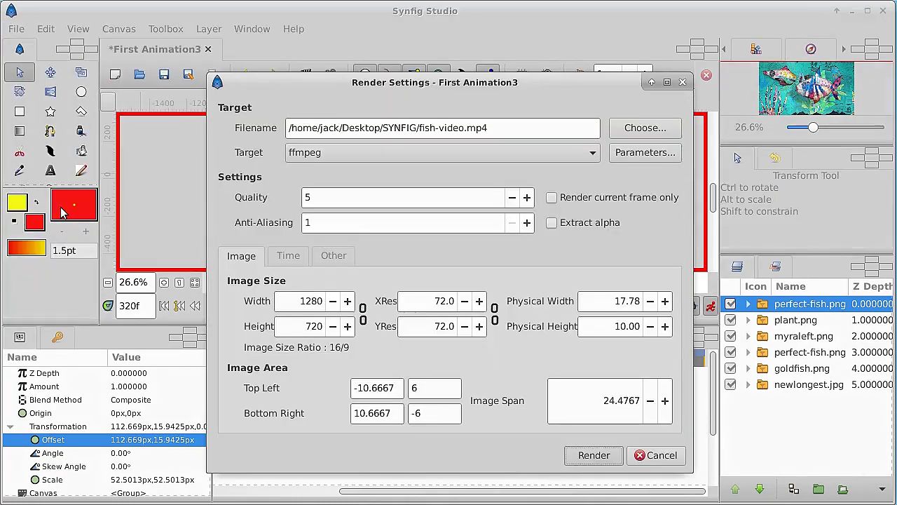
{"action": "left_click", "coordinate": [463, 130]}
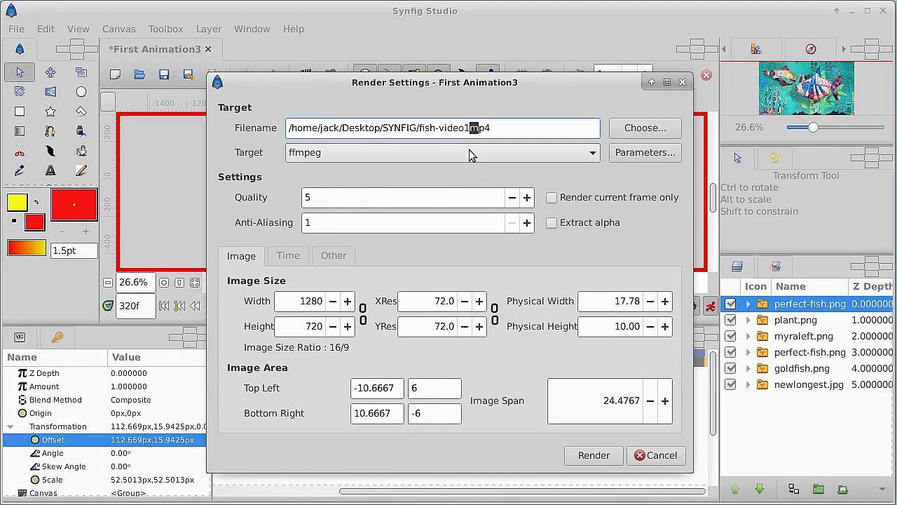
{"action": "left_click", "coordinate": [334, 158]}
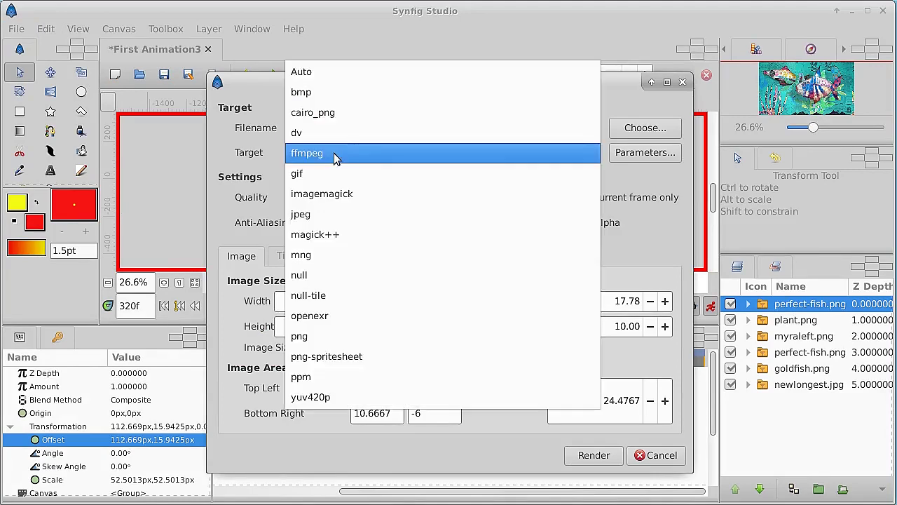
{"action": "left_click", "coordinate": [334, 159]}
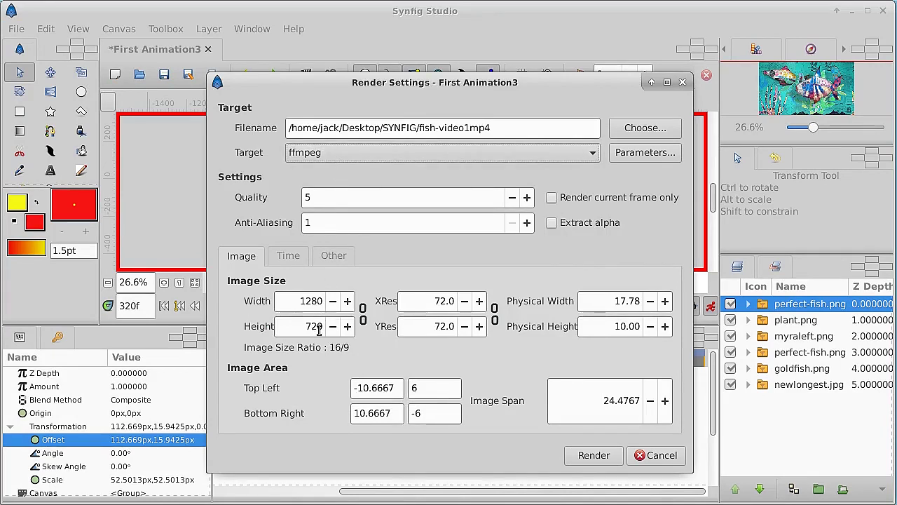
{"action": "left_click", "coordinate": [287, 256]}
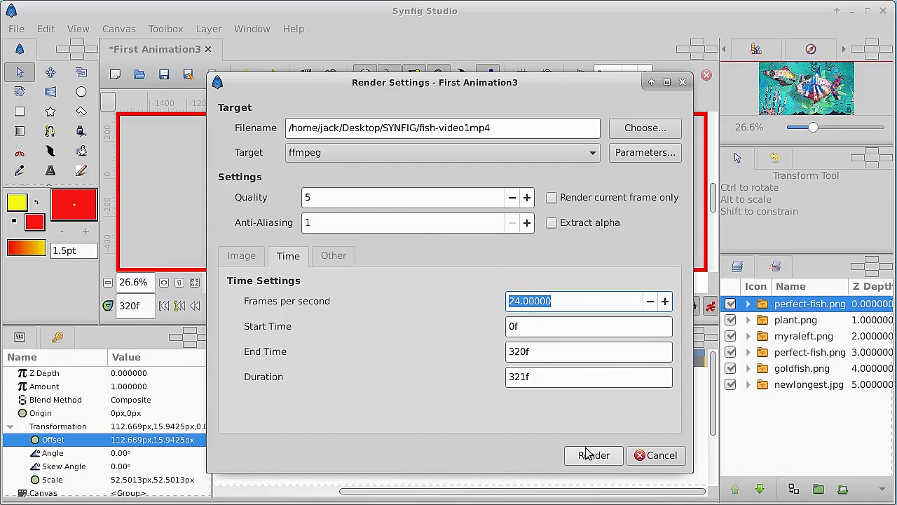
{"action": "left_click", "coordinate": [245, 257]}
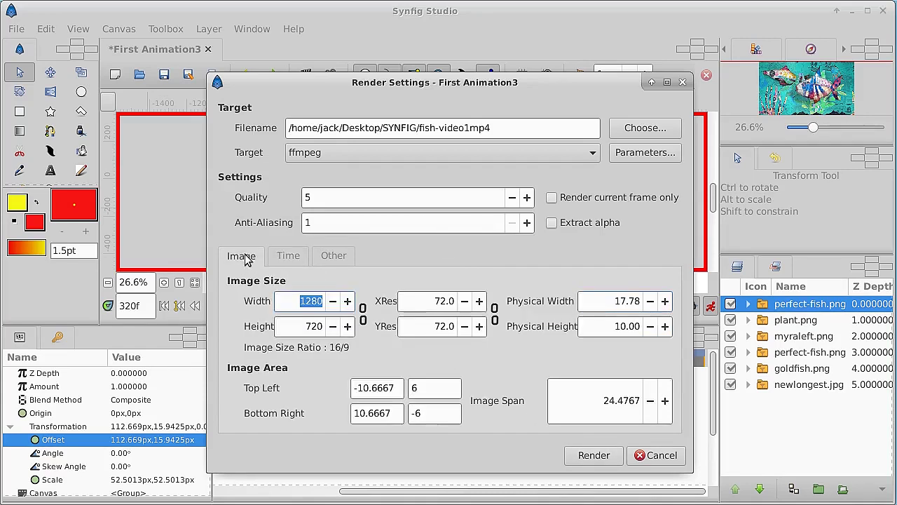
{"action": "left_click", "coordinate": [585, 457]}
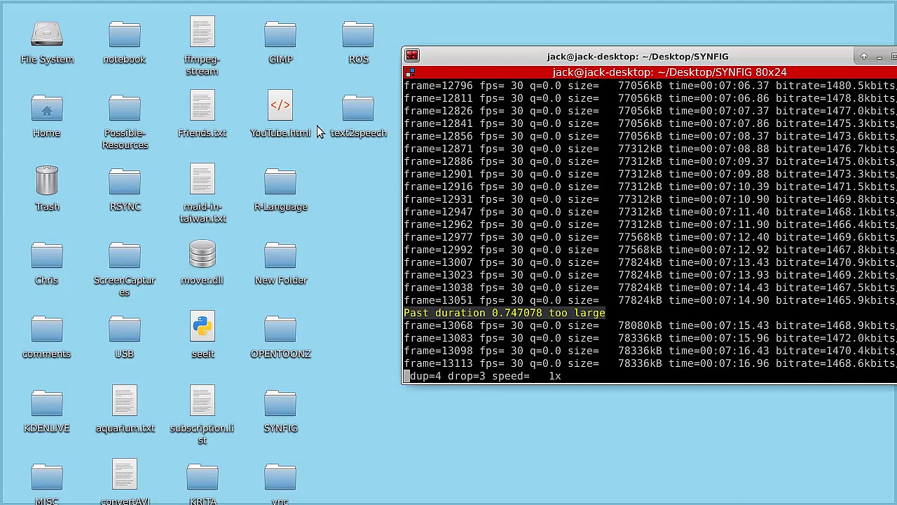
Open the SYNFIG folder and sort its files by date modified, newest first
{"action": "double_click", "coordinate": [293, 408]}
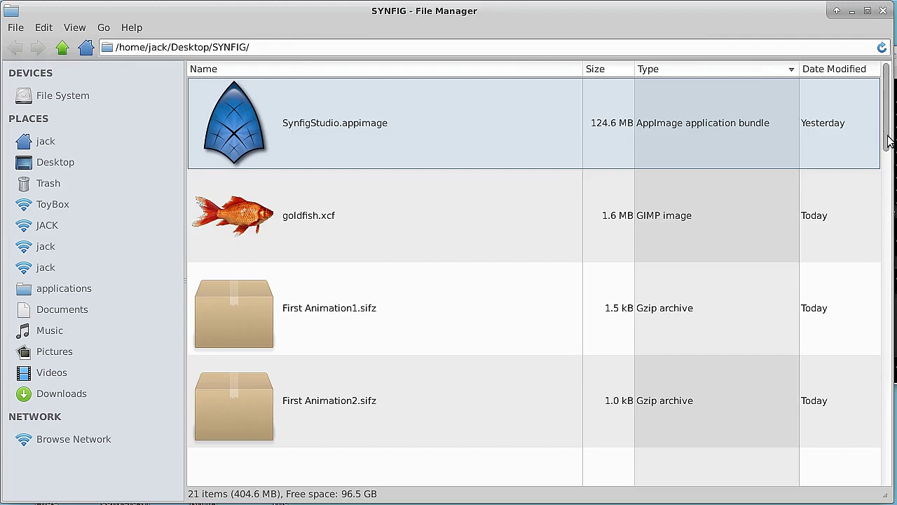
{"action": "left_click_drag", "start_coordinate": [798, 69], "coordinate": [659, 71]}
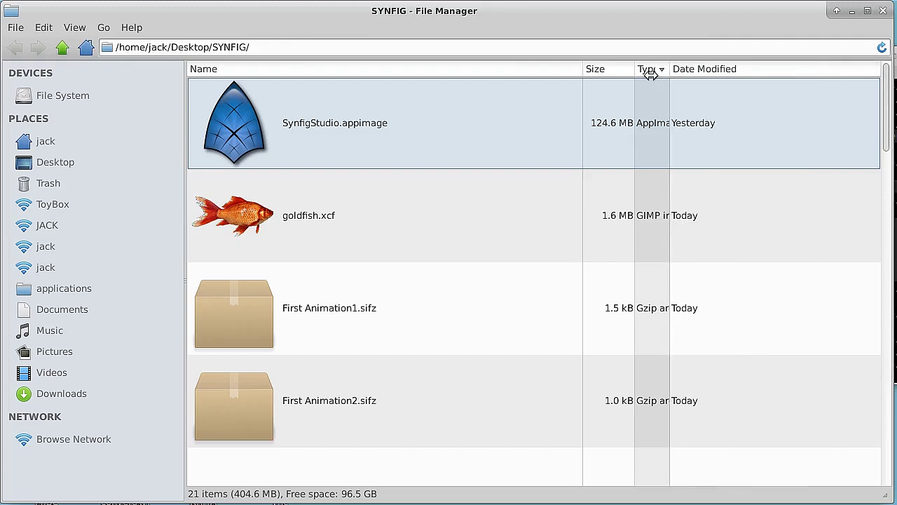
{"action": "left_click", "coordinate": [820, 72]}
{"action": "left_click", "coordinate": [820, 72]}
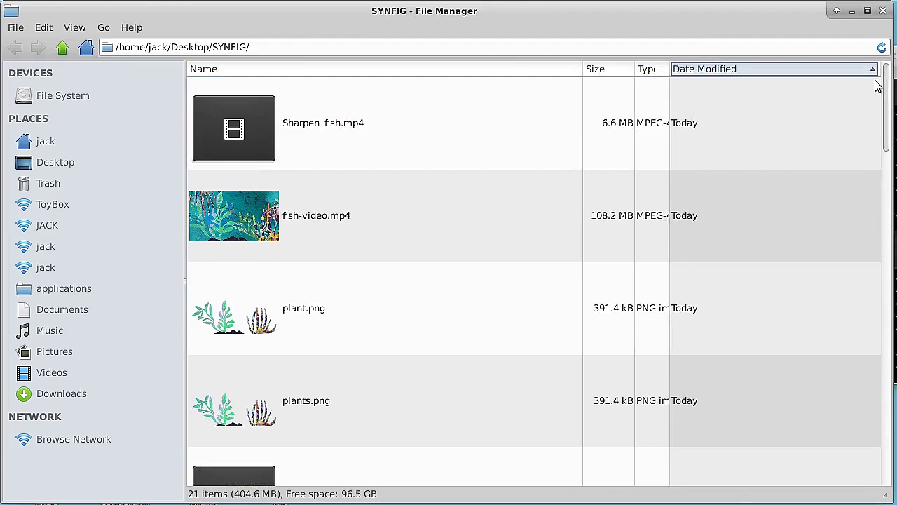
Play fish-video.mp4 in VLC media player, close it, then play it again
{"action": "left_click", "coordinate": [252, 217]}
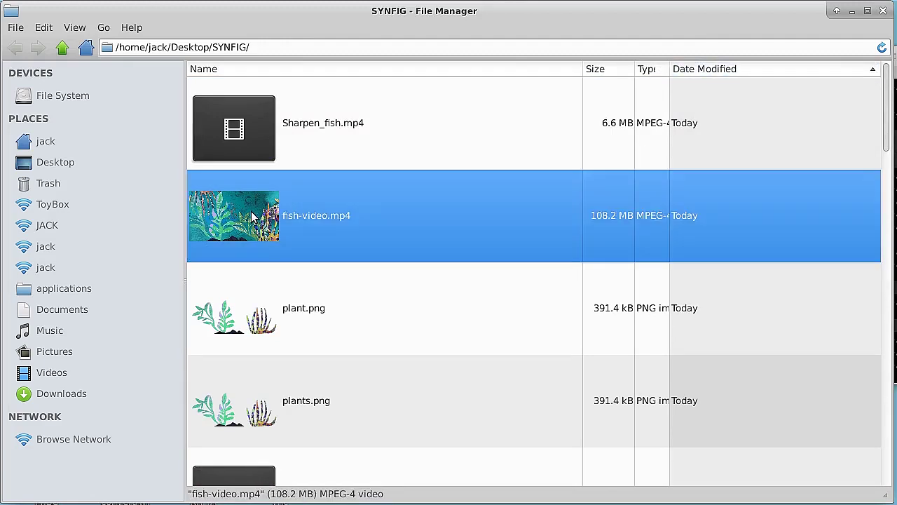
{"action": "right_click", "coordinate": [252, 217]}
{"action": "left_click", "coordinate": [273, 221]}
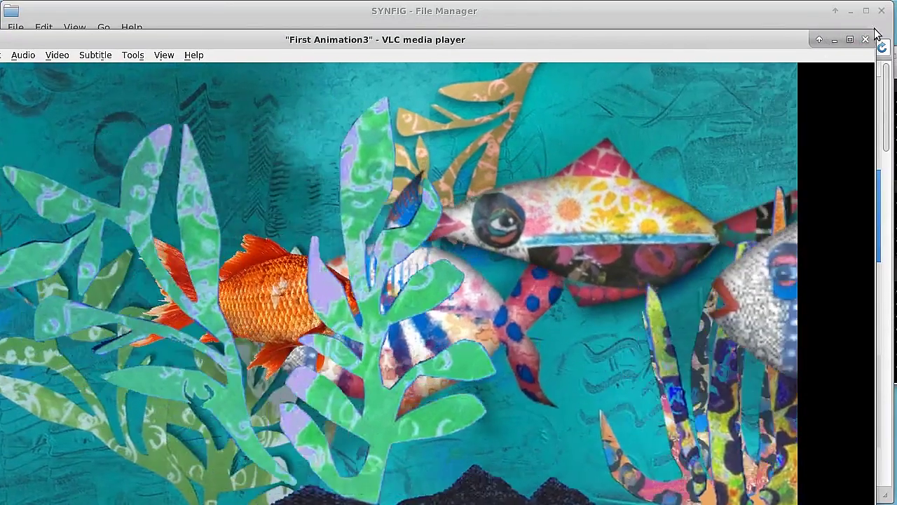
{"action": "left_click", "coordinate": [866, 40]}
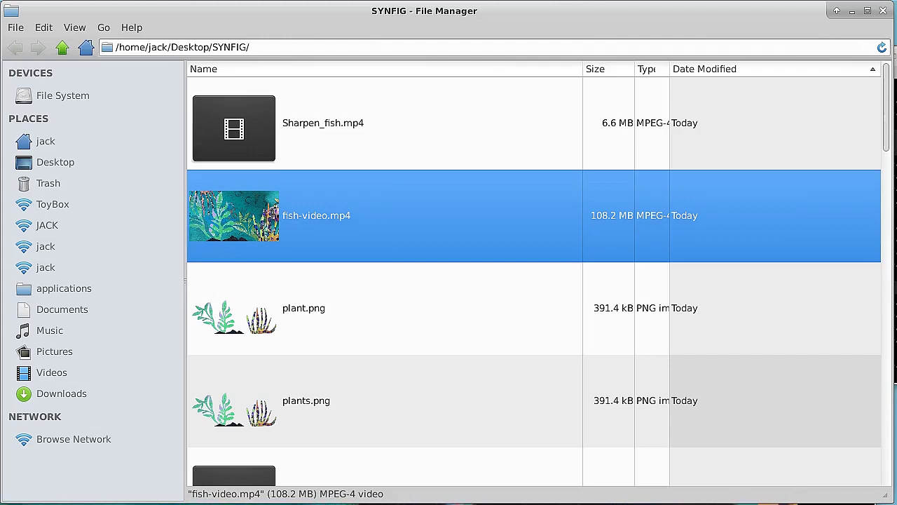
{"action": "key", "text": "Return"}
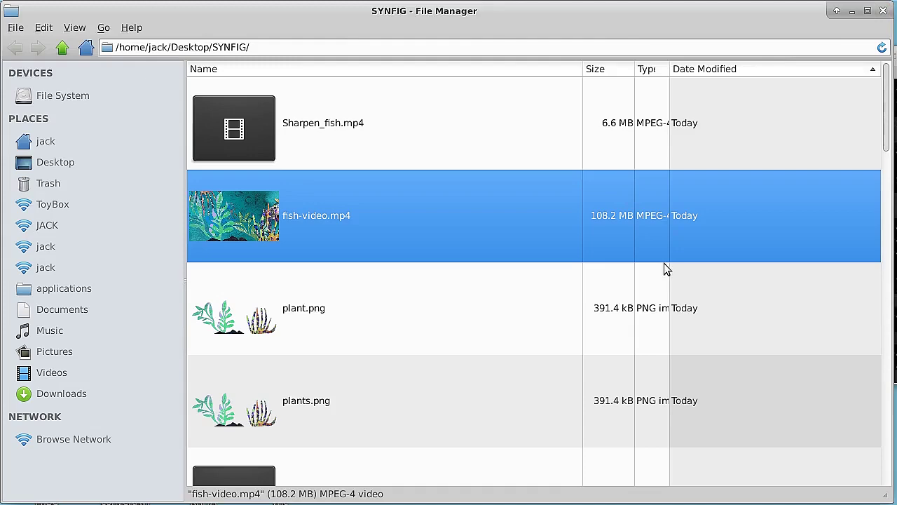
Switch to the terminal showing the ffmpeg encoding progress
{"action": "key", "text": "alt+Tab"}
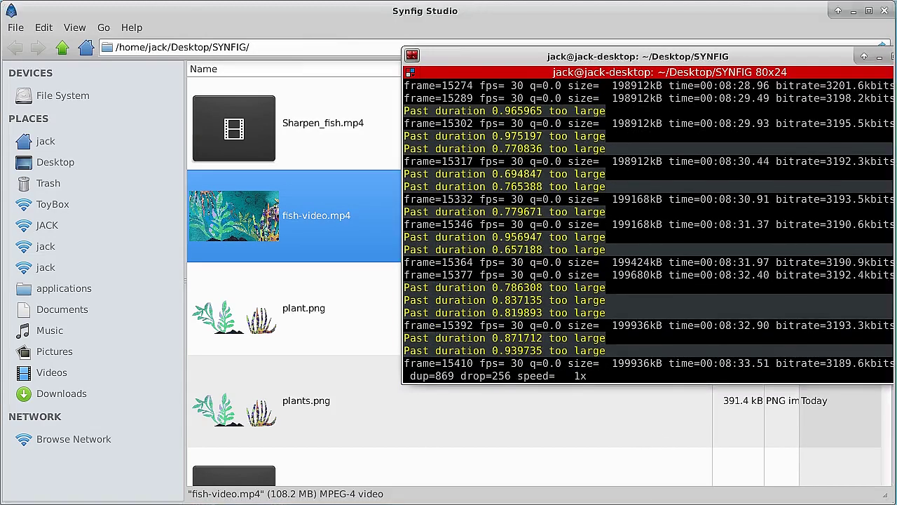
Return to Synfig Studio to check the fish-video1mp4 rendering status
{"action": "key", "text": "alt+Tab"}
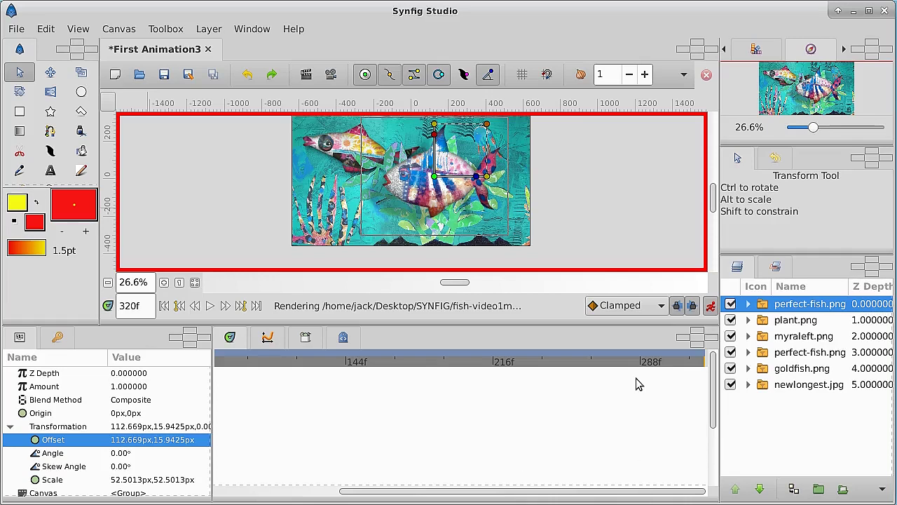